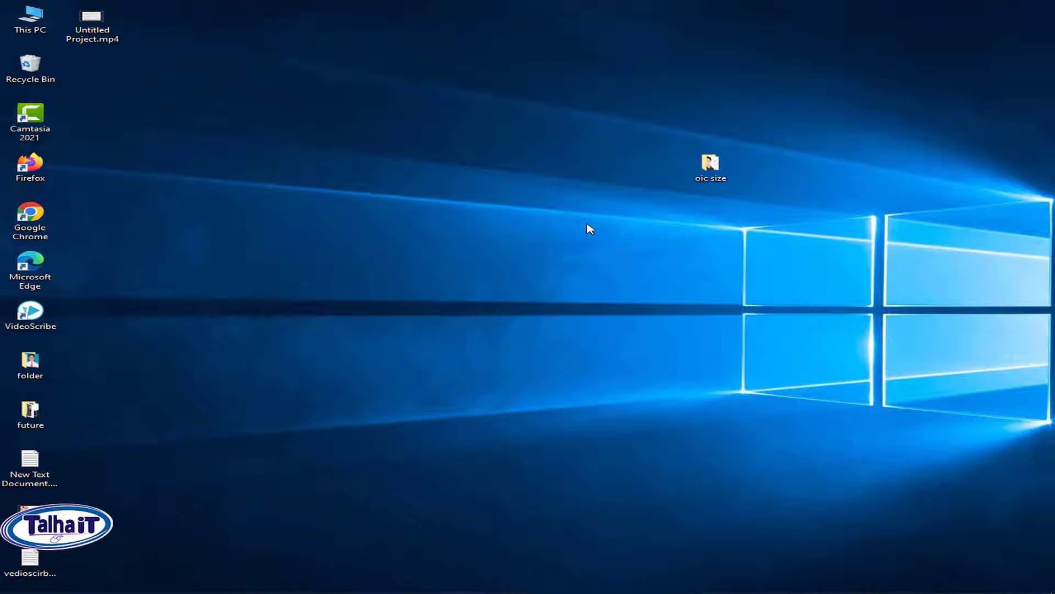
# Step: Open the "oic size" folder from the desktop and maximize its window
pyautogui.doubleClick(710, 166)
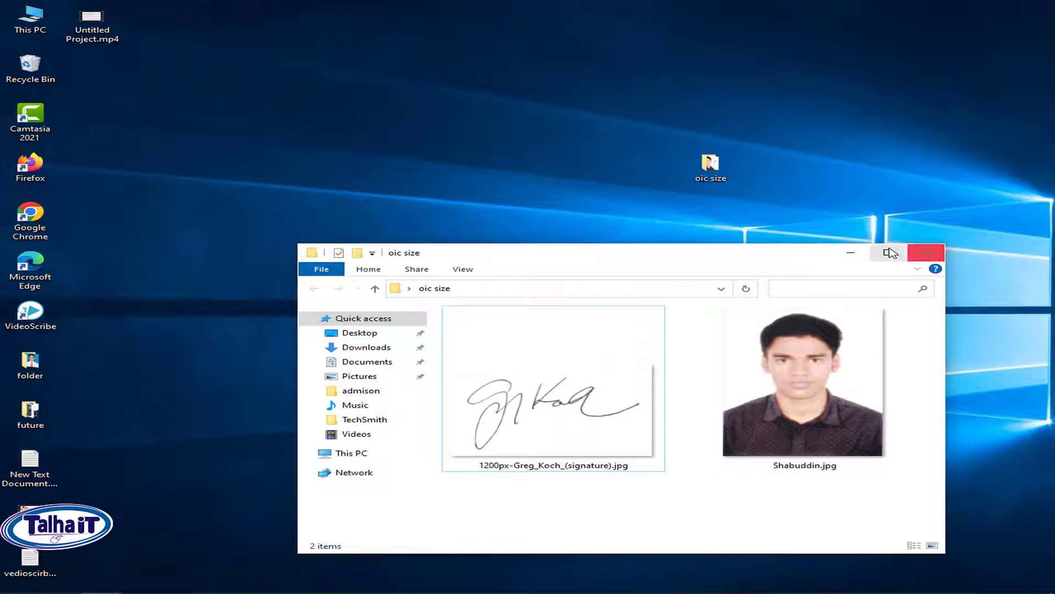
pyautogui.click(890, 253)
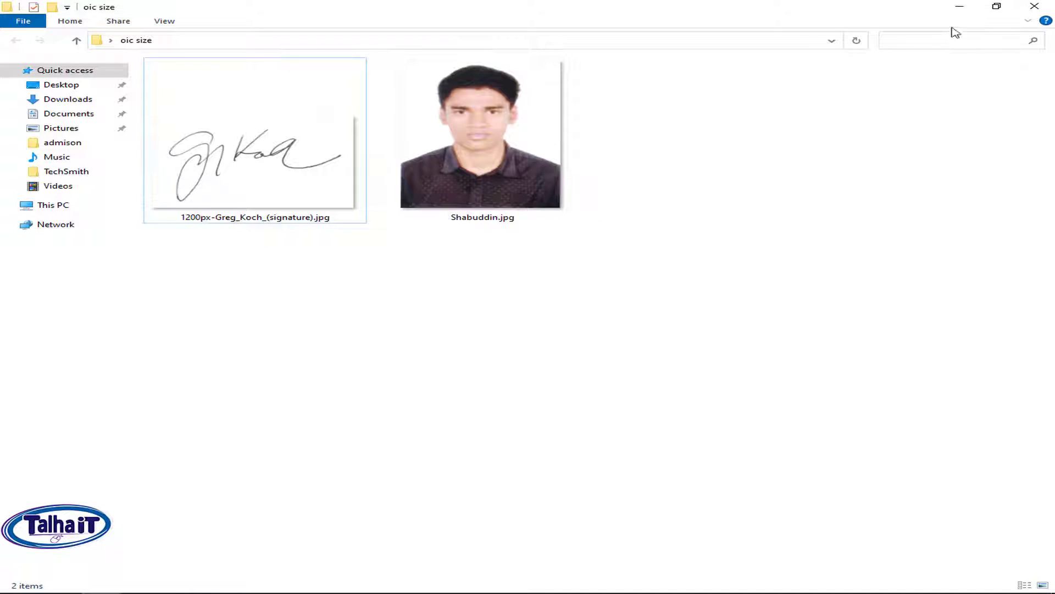
pyautogui.click(959, 7)
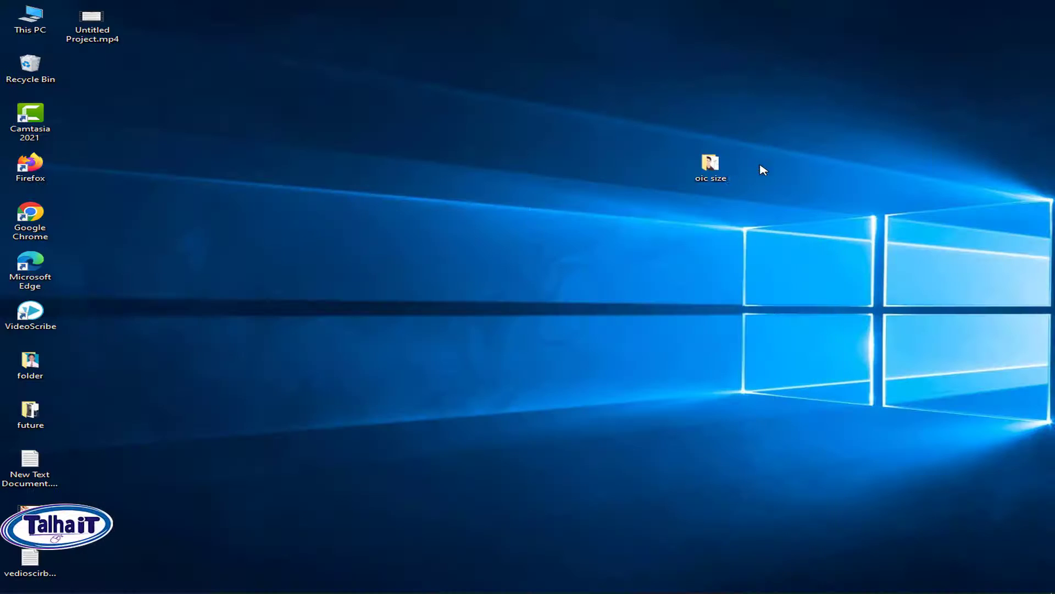
pyautogui.doubleClick(737, 169)
pyautogui.click(885, 250)
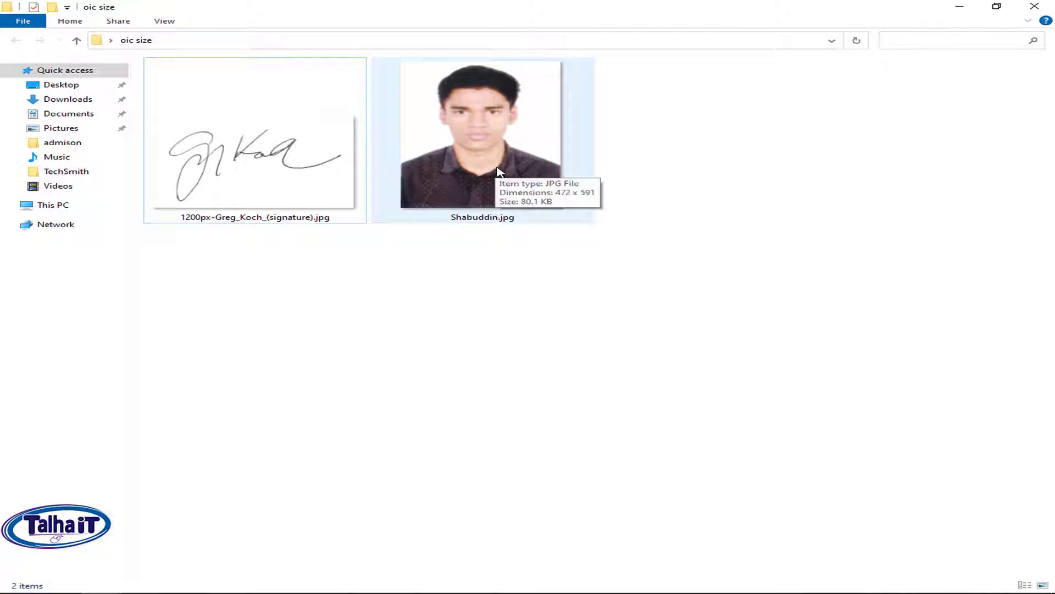
# Step: Examine the portrait JPG's pixel dimensions and resolution in its file properties, and close them
pyautogui.moveTo(395, 266); pyautogui.dragTo(511, 180)
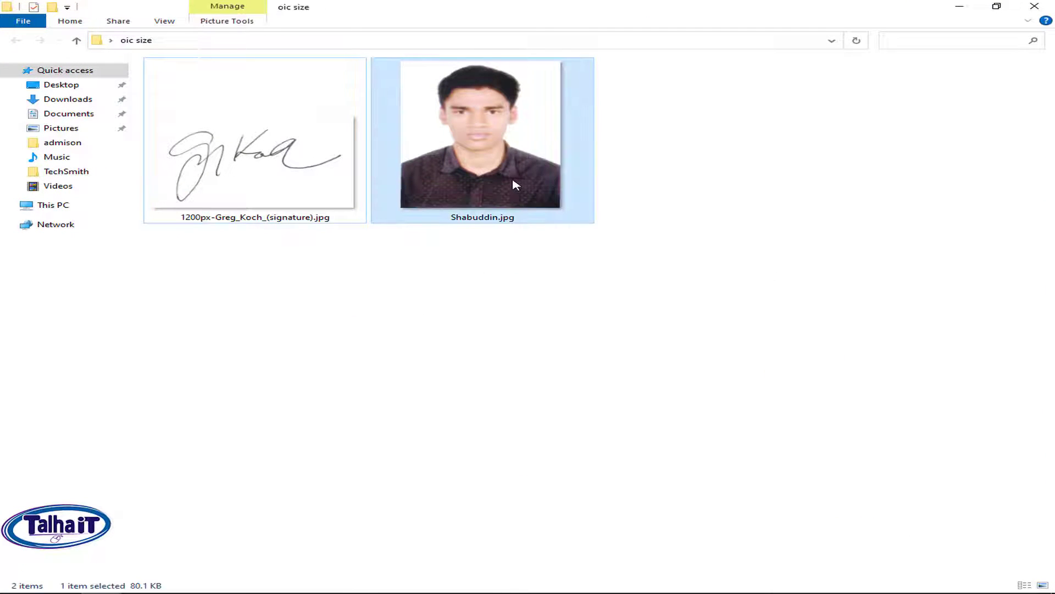
pyautogui.rightClick(512, 180)
pyautogui.click(584, 483)
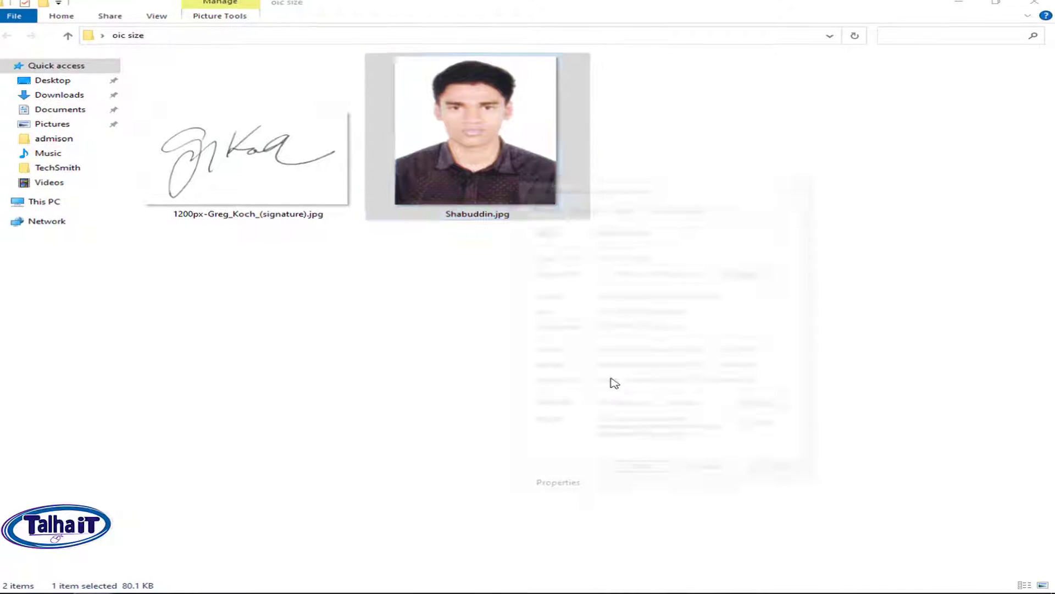
pyautogui.click(626, 209)
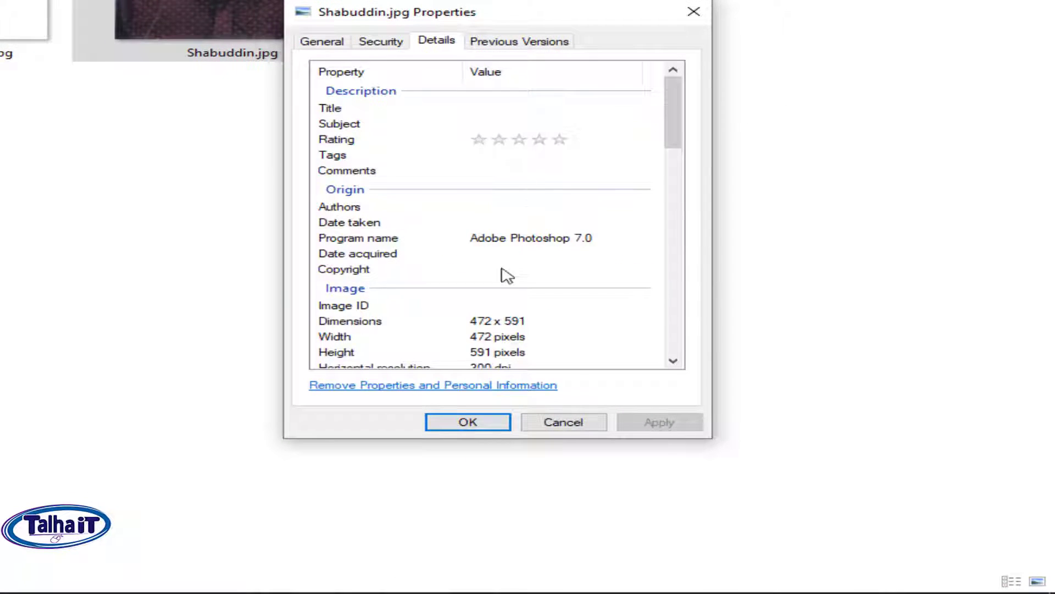
pyautogui.scroll(-2, 498, 343)
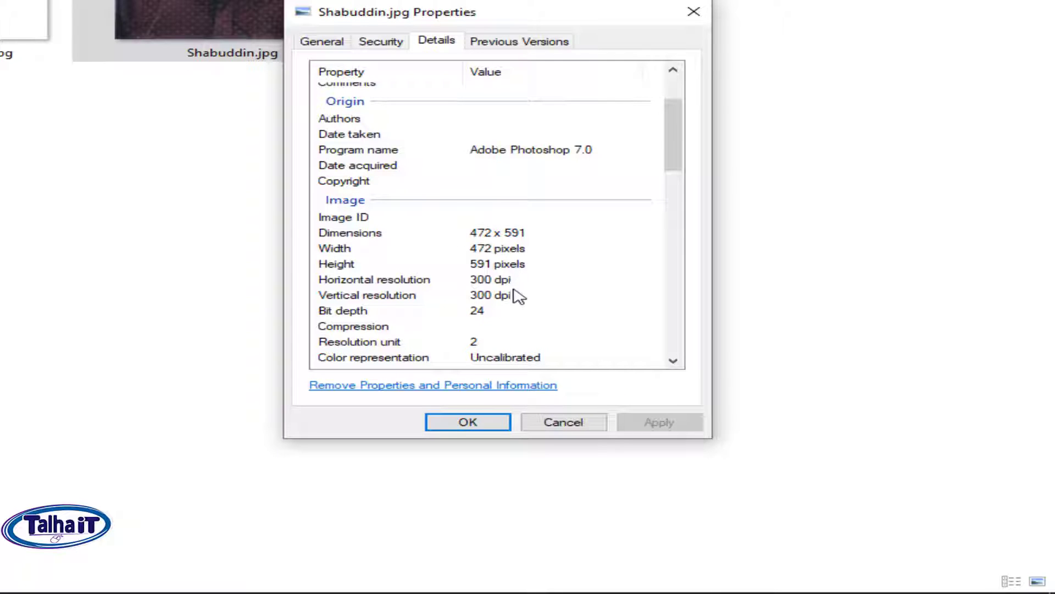
pyautogui.click(587, 428)
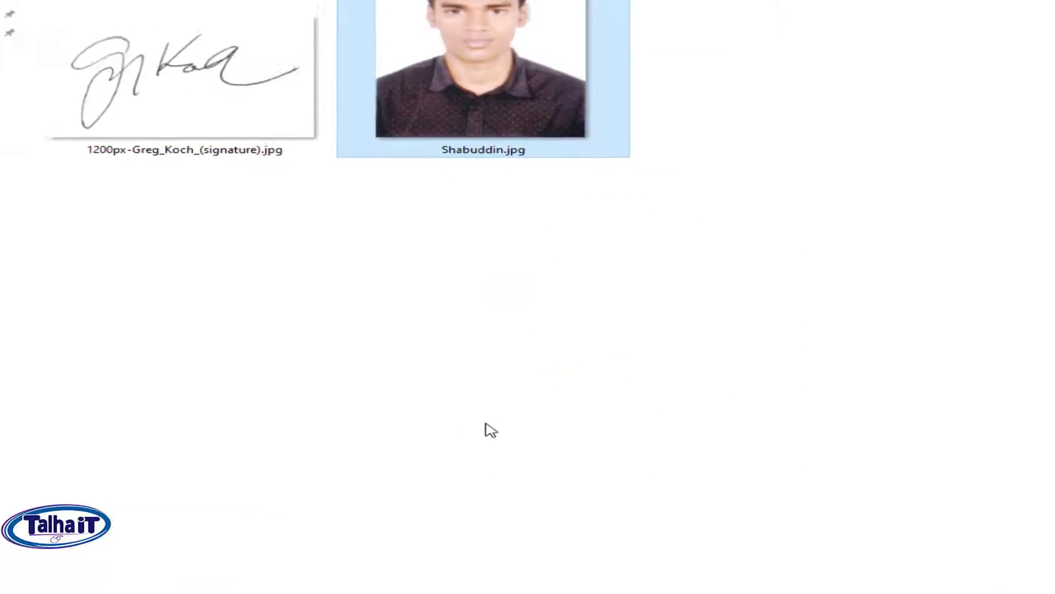
# Step: Examine the signature JPG's pixel dimensions and resolution in its file properties, and close them
pyautogui.click(217, 109)
pyautogui.rightClick(218, 109)
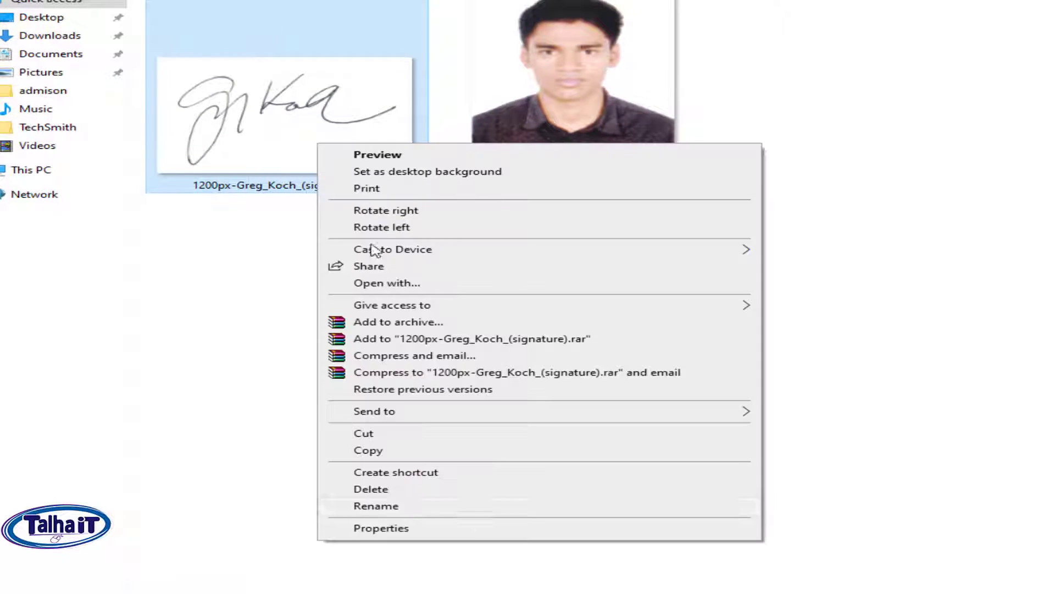
pyautogui.click(339, 505)
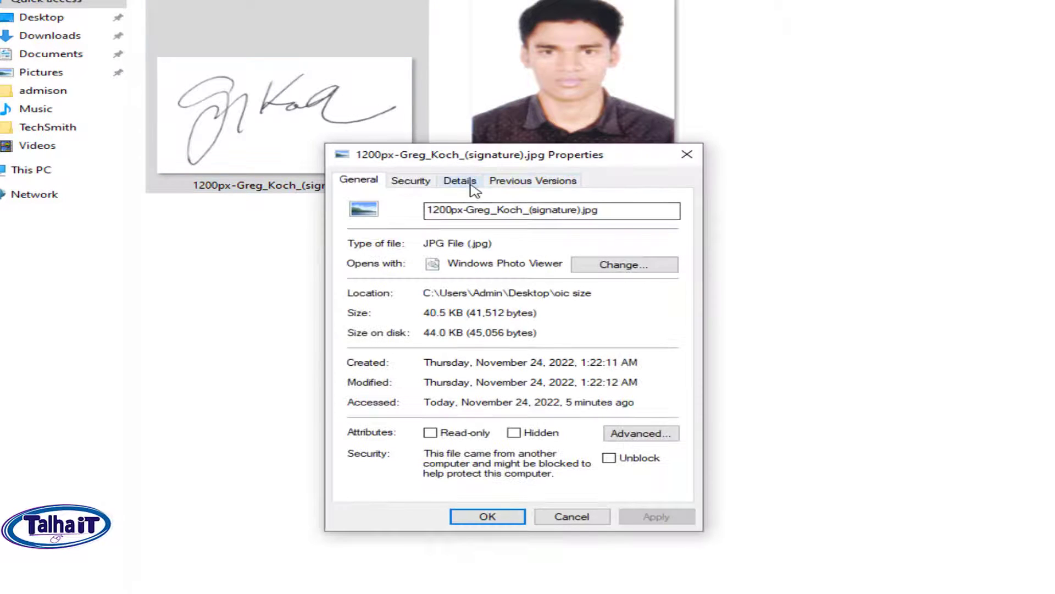
pyautogui.click(469, 183)
pyautogui.scroll(-2, 541, 421)
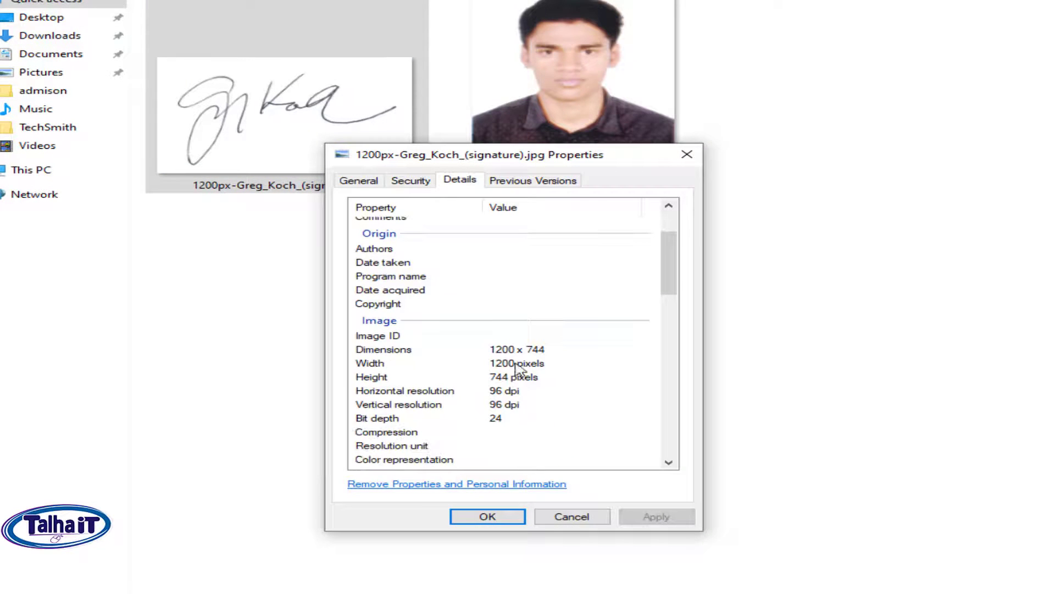
pyautogui.click(689, 159)
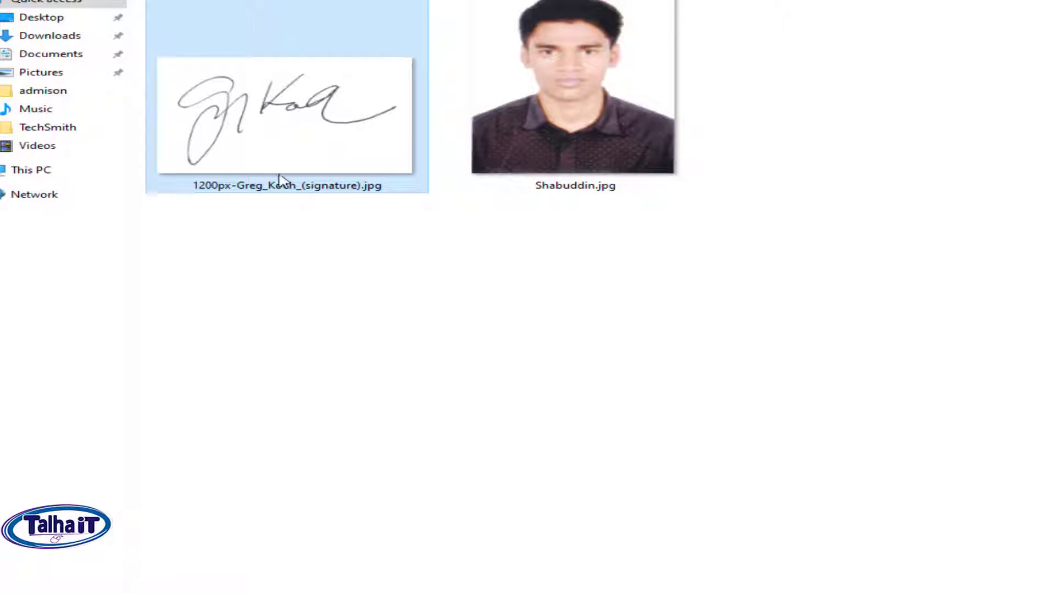
pyautogui.click(647, 118)
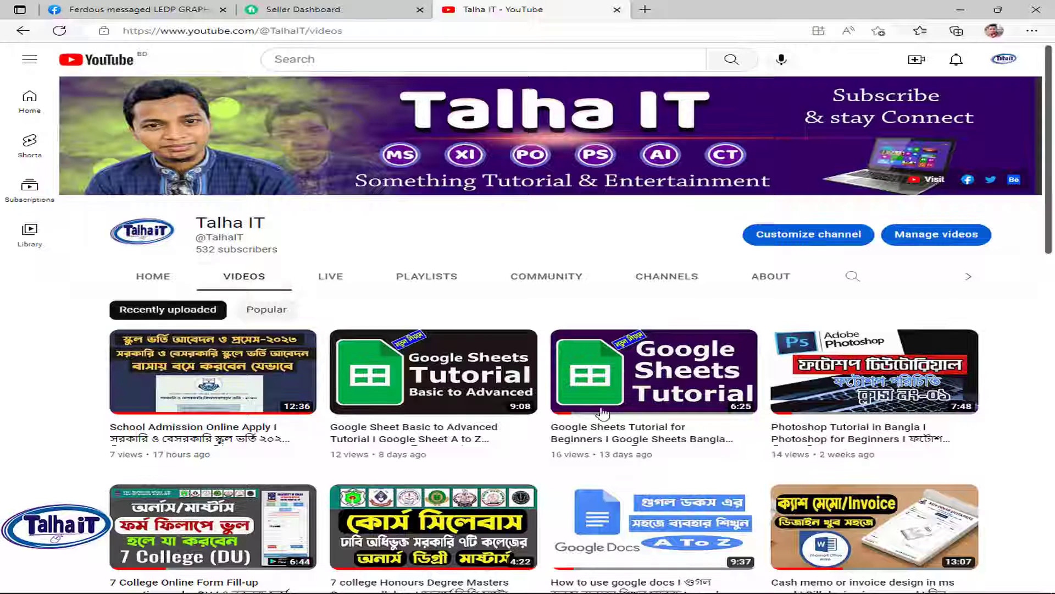
# Step: Load google.com.bd/?hl=bn in a new Microsoft Edge tab
pyautogui.click(645, 11)
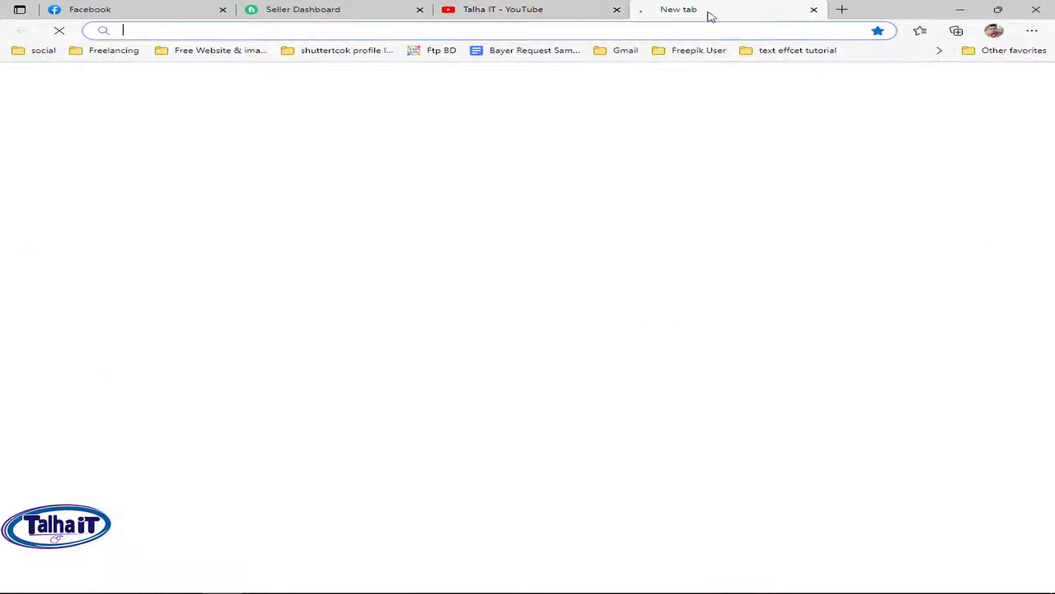
pyautogui.write('google.com.bd/?hl=bn')
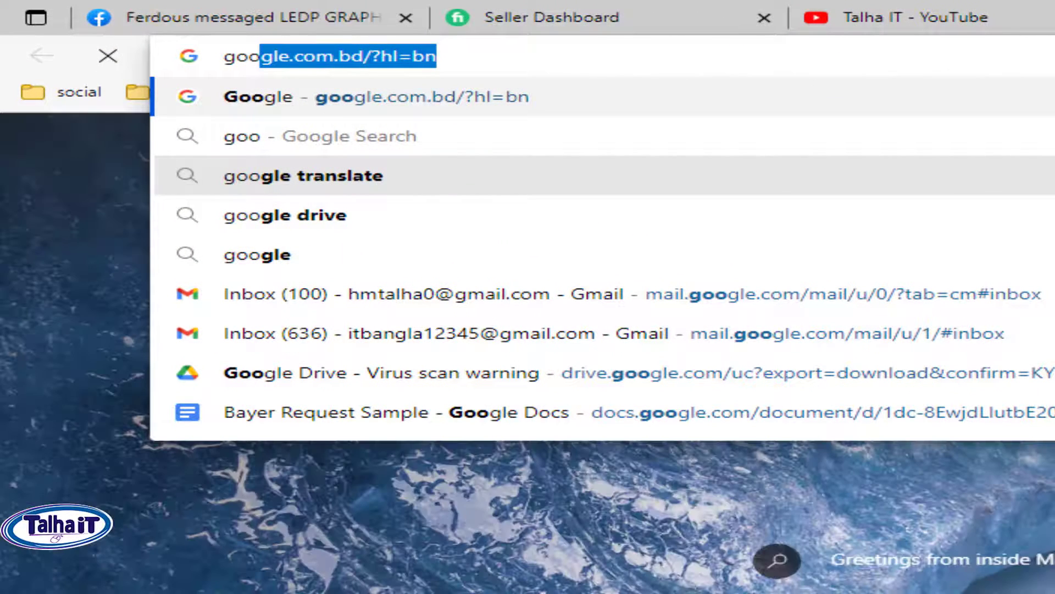
pyautogui.press('Return')
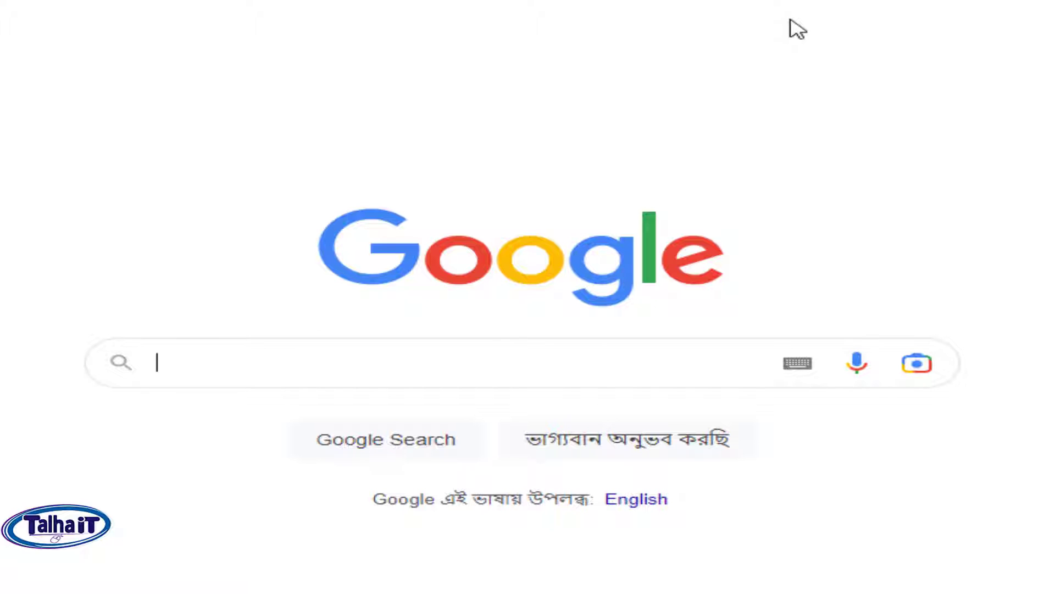
# Step: Search Google for "picresize" and open the picresize.com website
pyautogui.write('pir')
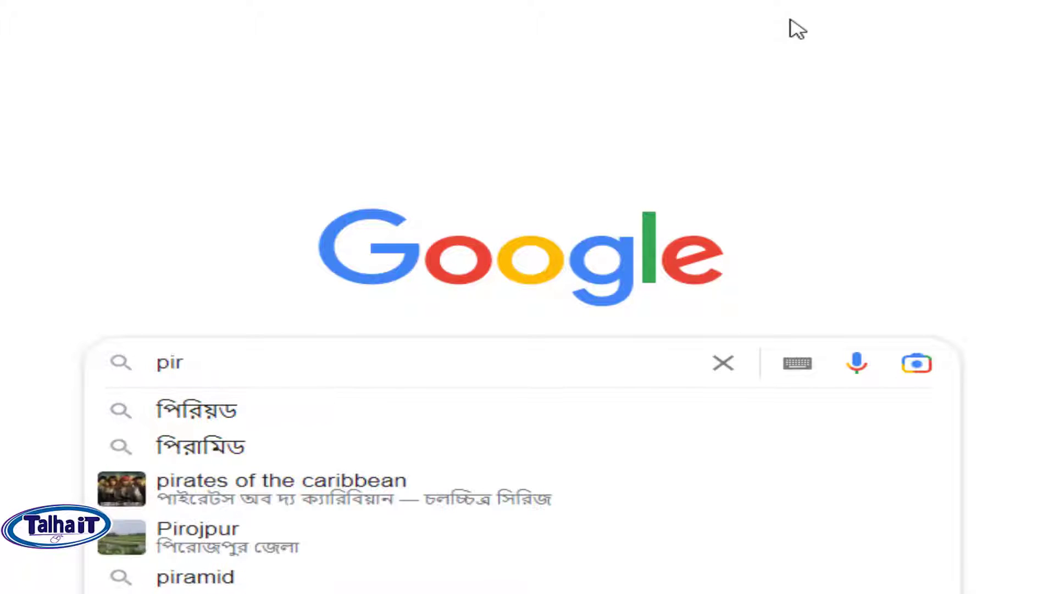
pyautogui.press('BackSpace')
pyautogui.write('cres')
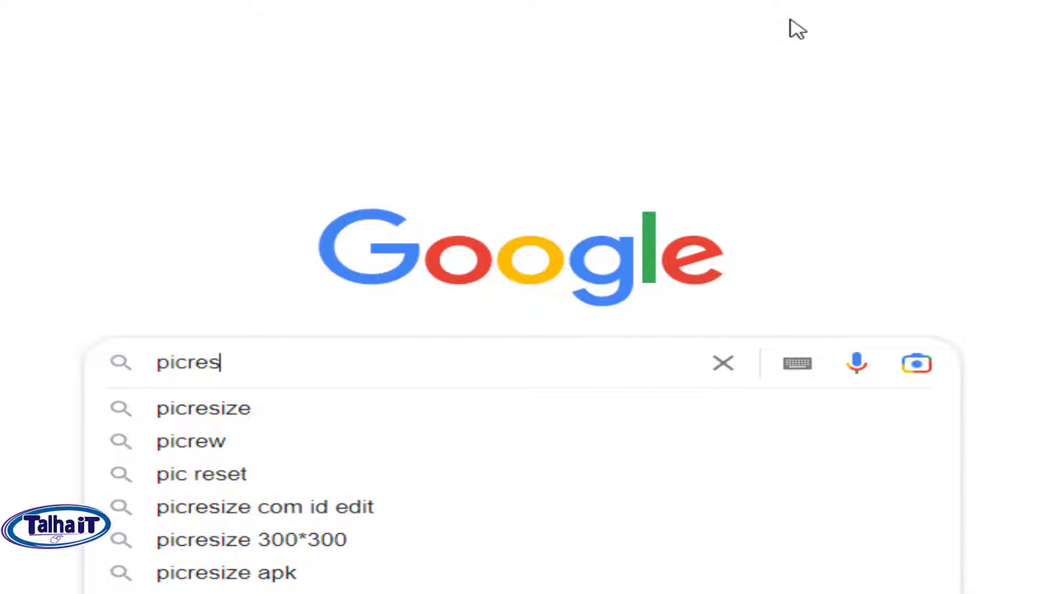
pyautogui.press('Down')
pyautogui.press('Return')
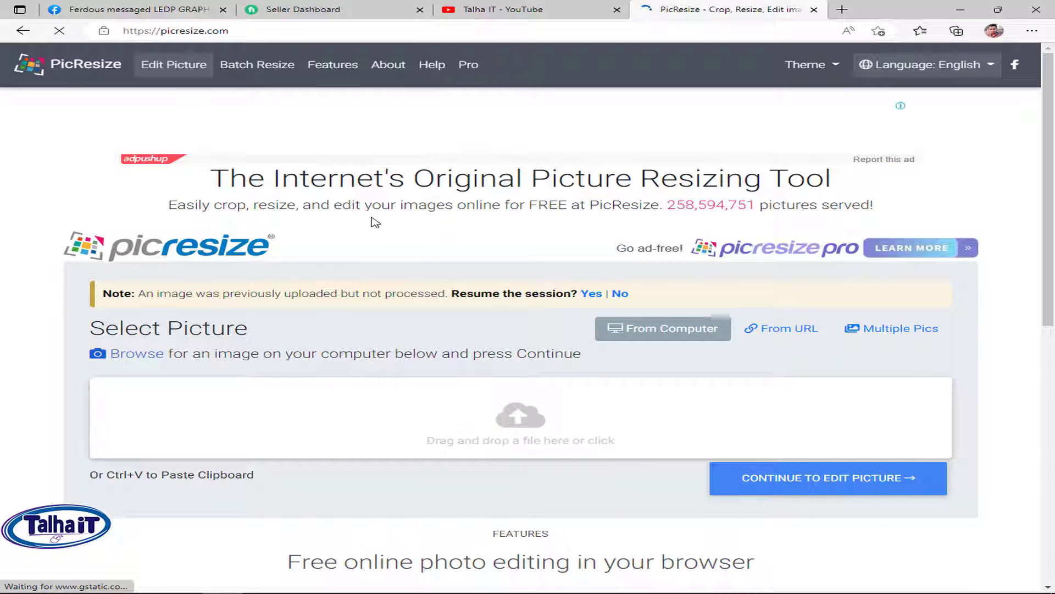
# Step: Upload the portrait JPG from the desktop's "oic size" folder and continue to the picture editor
pyautogui.scroll(-2, 385, 225)
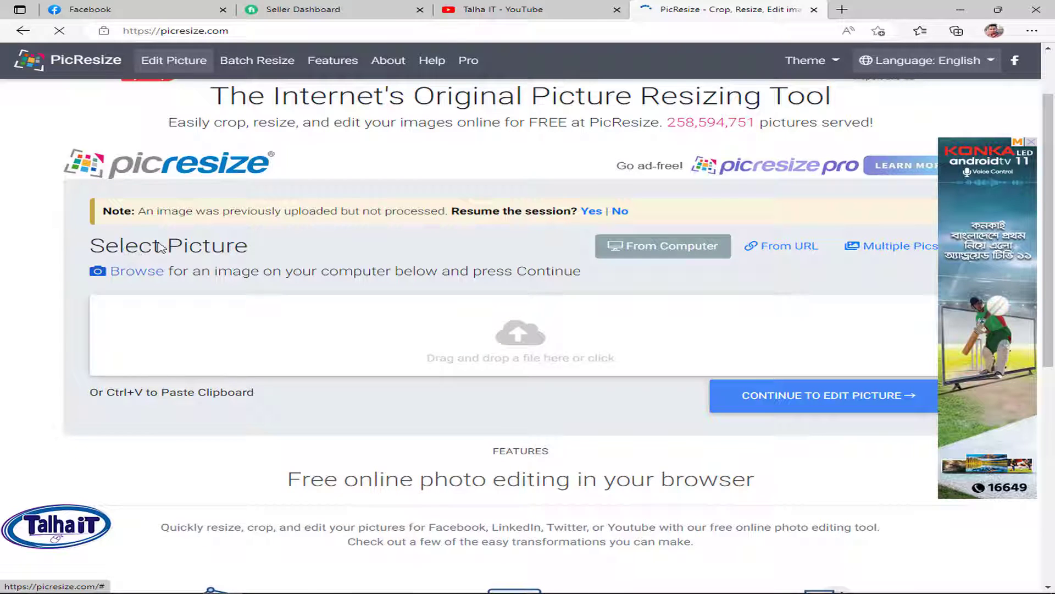
pyautogui.moveTo(90, 246); pyautogui.dragTo(250, 245)
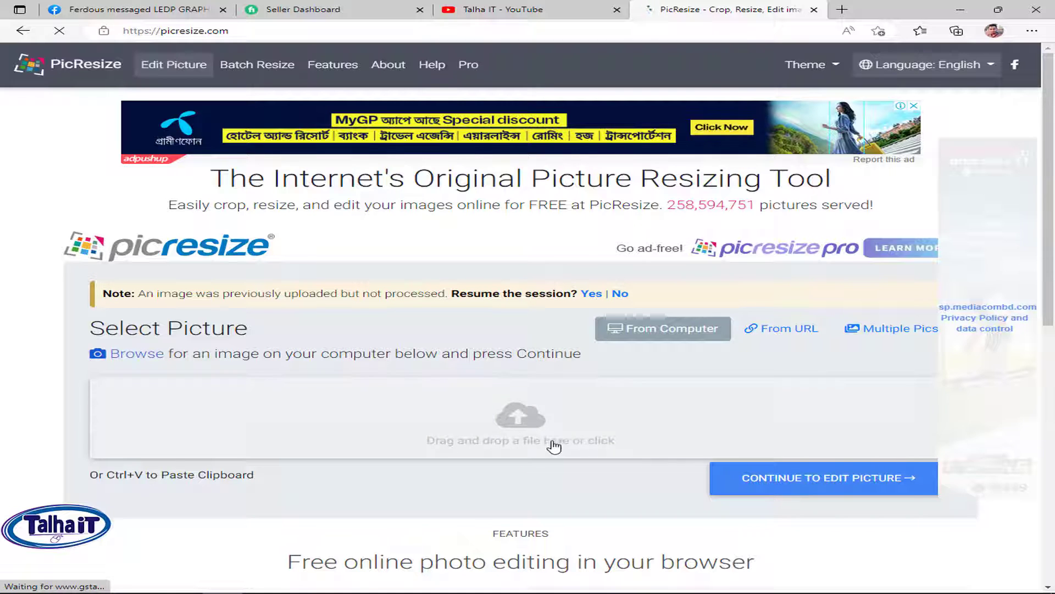
pyautogui.click(305, 593)
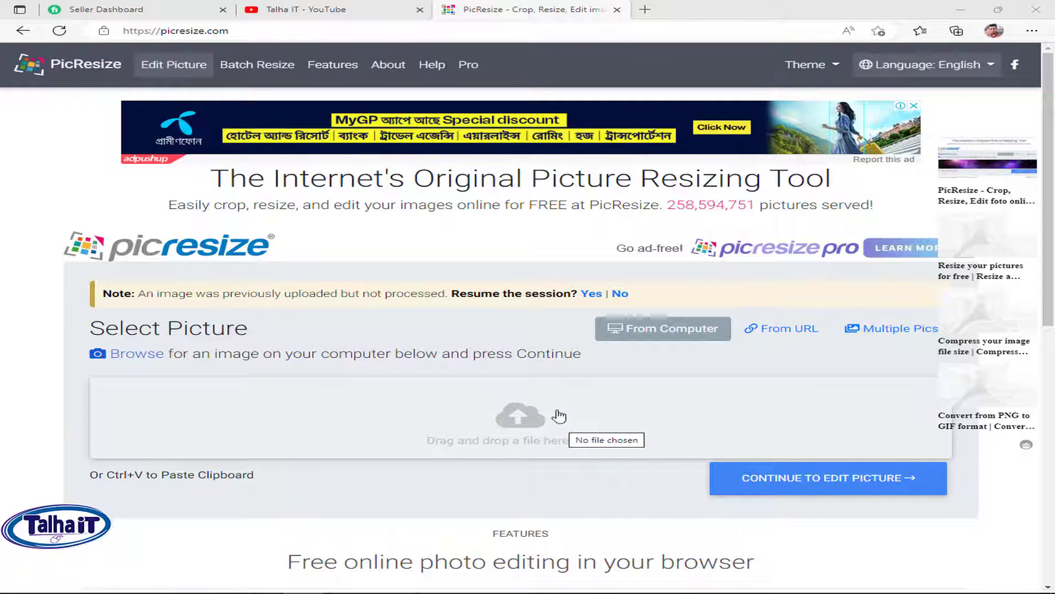
pyautogui.click(598, 410)
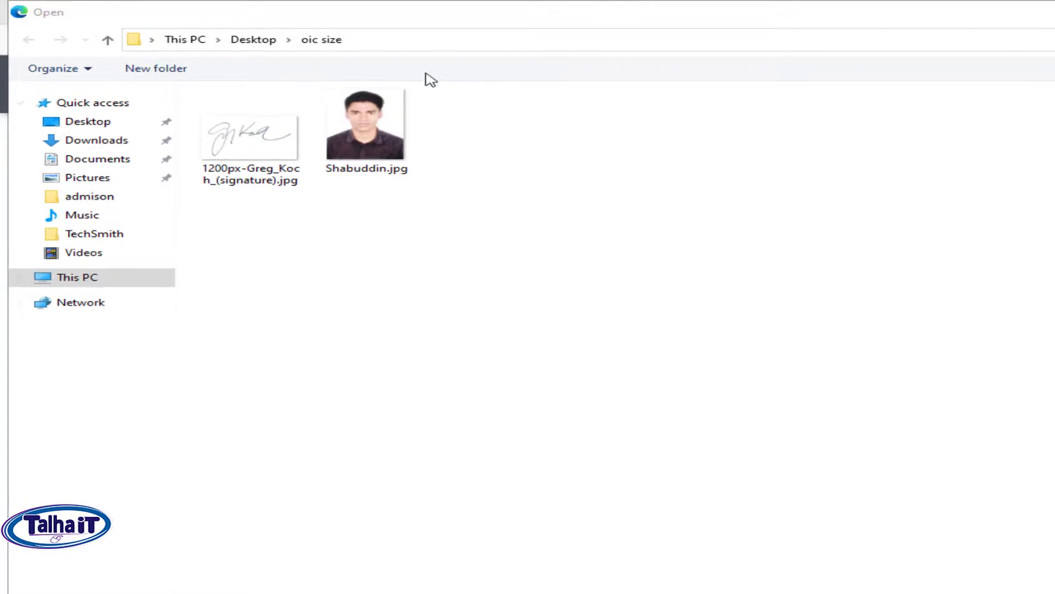
pyautogui.click(77, 119)
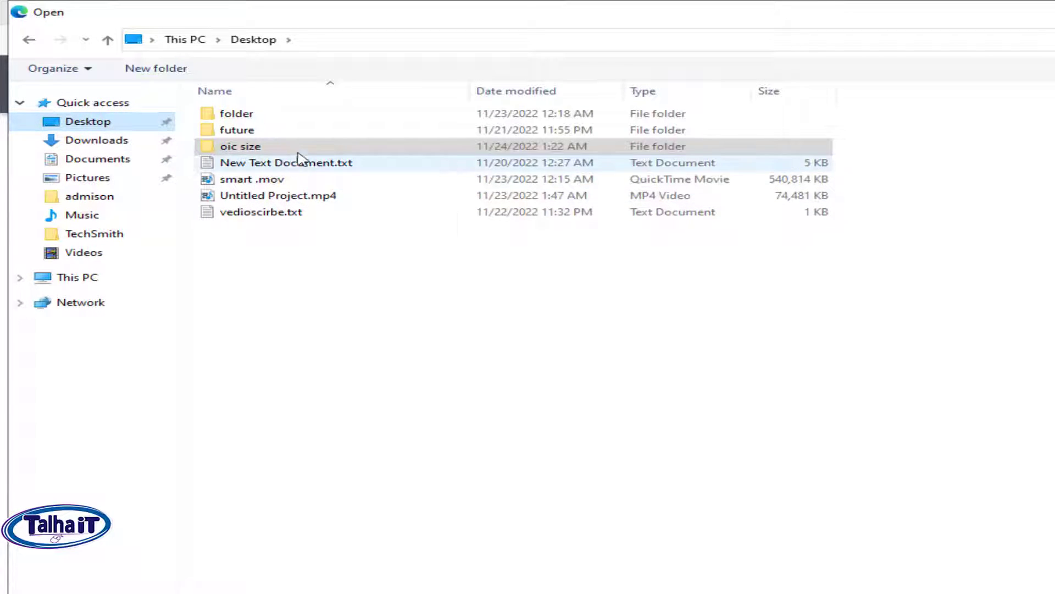
pyautogui.click(313, 146)
pyautogui.doubleClick(334, 148)
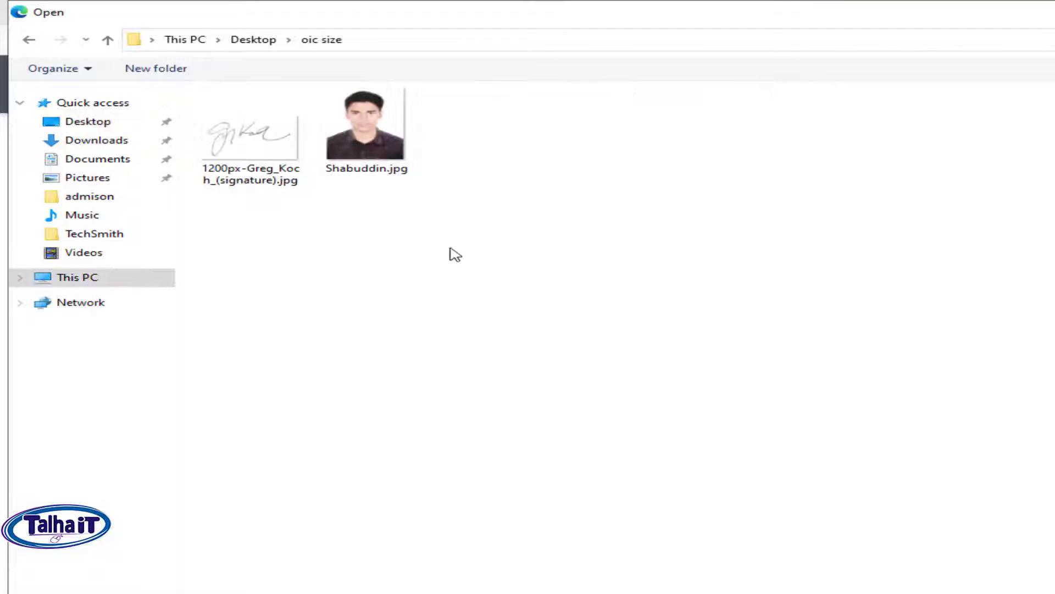
pyautogui.click(366, 146)
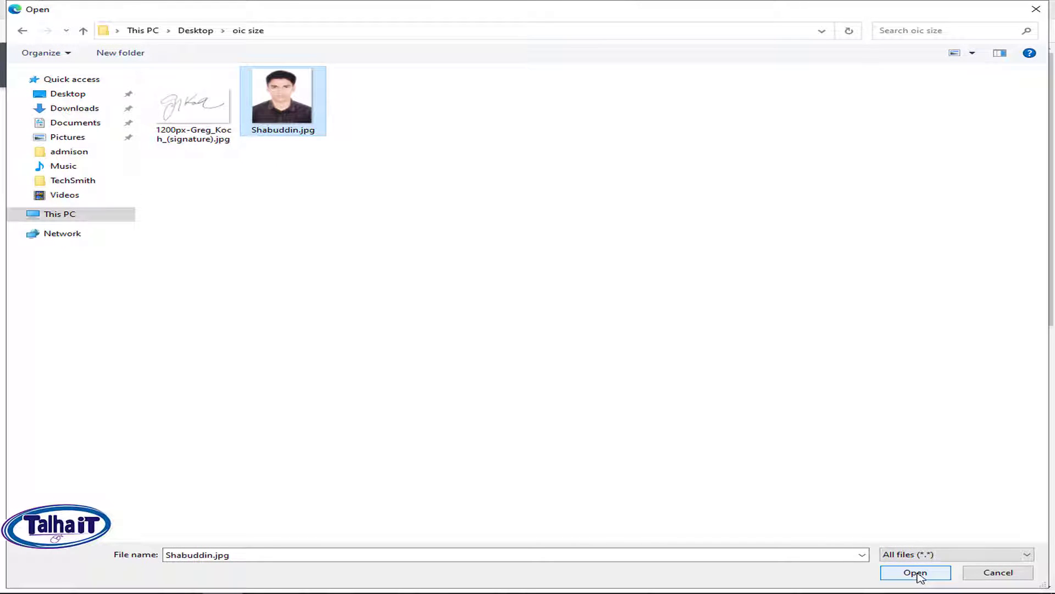
pyautogui.click(915, 572)
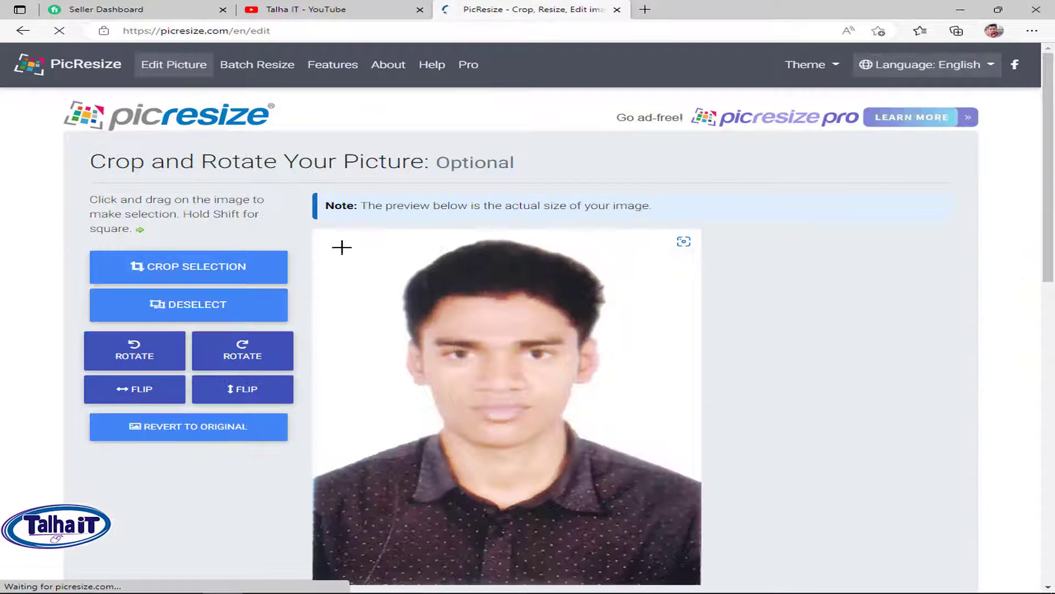
# Step: Crop the portrait with a selection that trims a narrow strip from all four edges
pyautogui.scroll(-2, 742, 331)
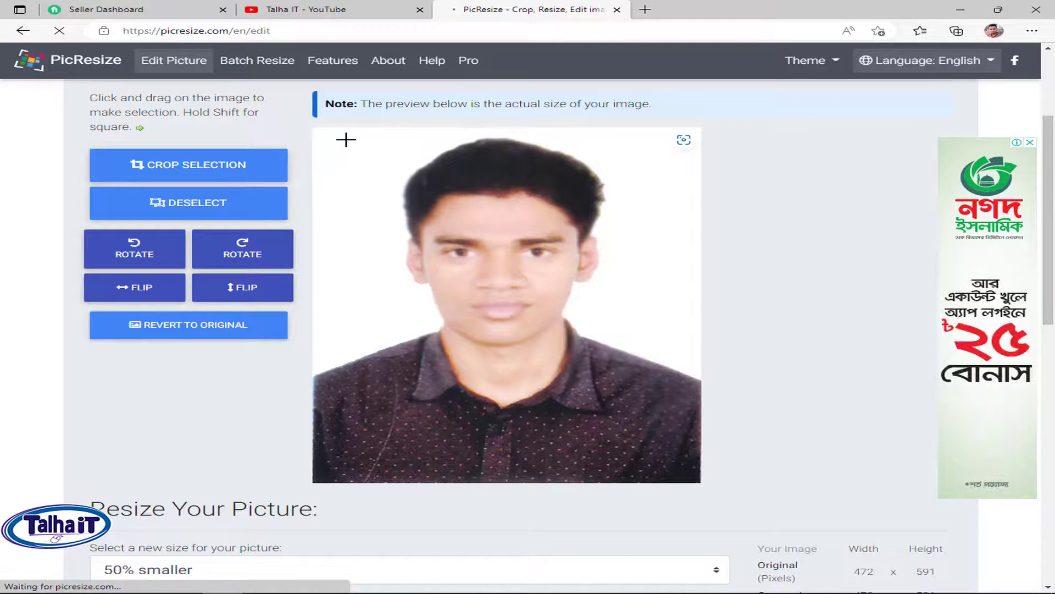
pyautogui.moveTo(321, 134); pyautogui.dragTo(647, 422)
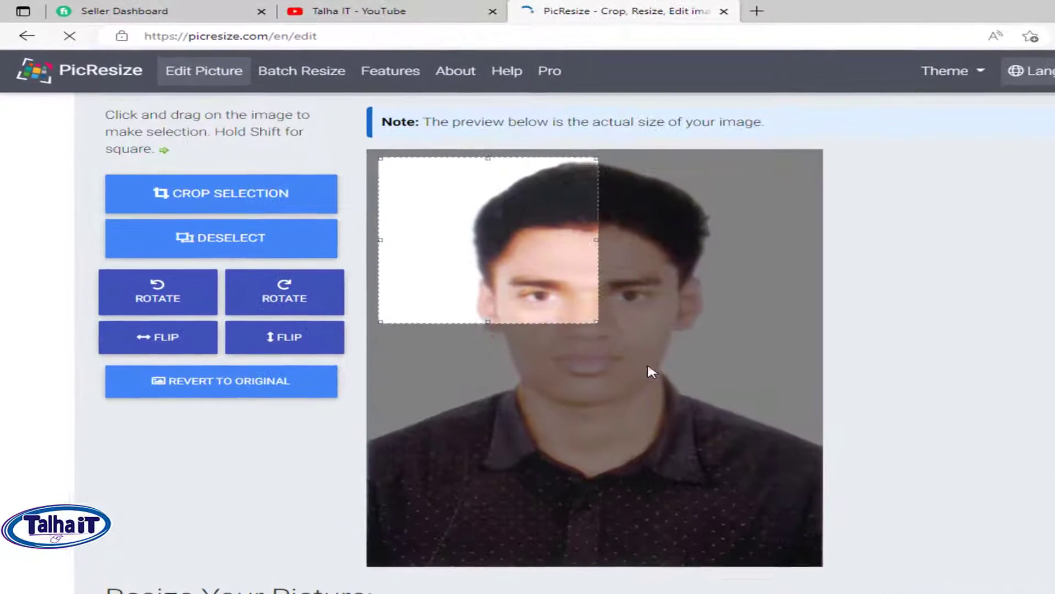
pyautogui.moveTo(761, 495); pyautogui.dragTo(809, 559)
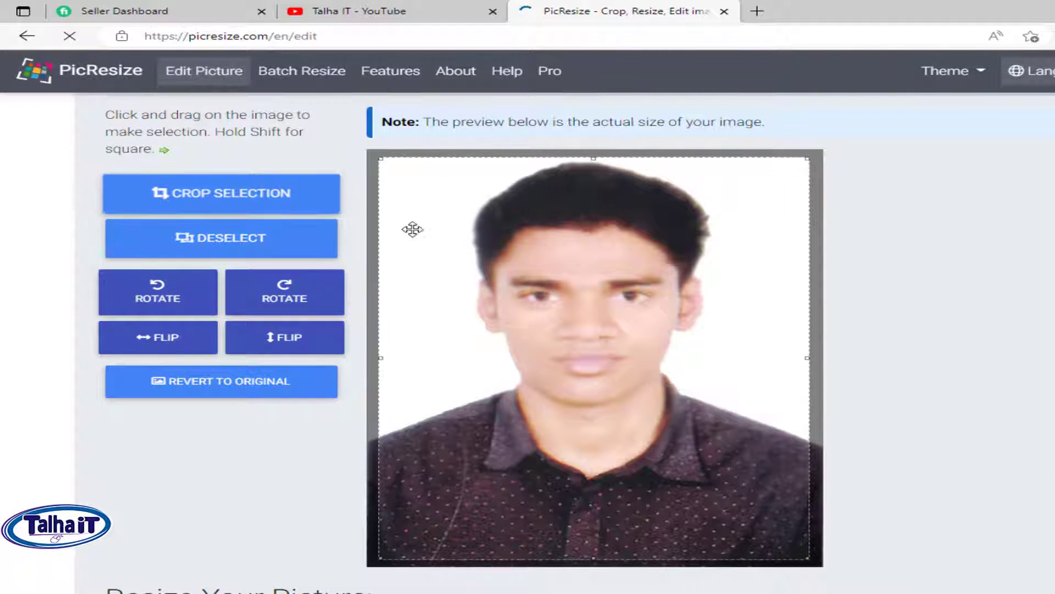
pyautogui.click(234, 196)
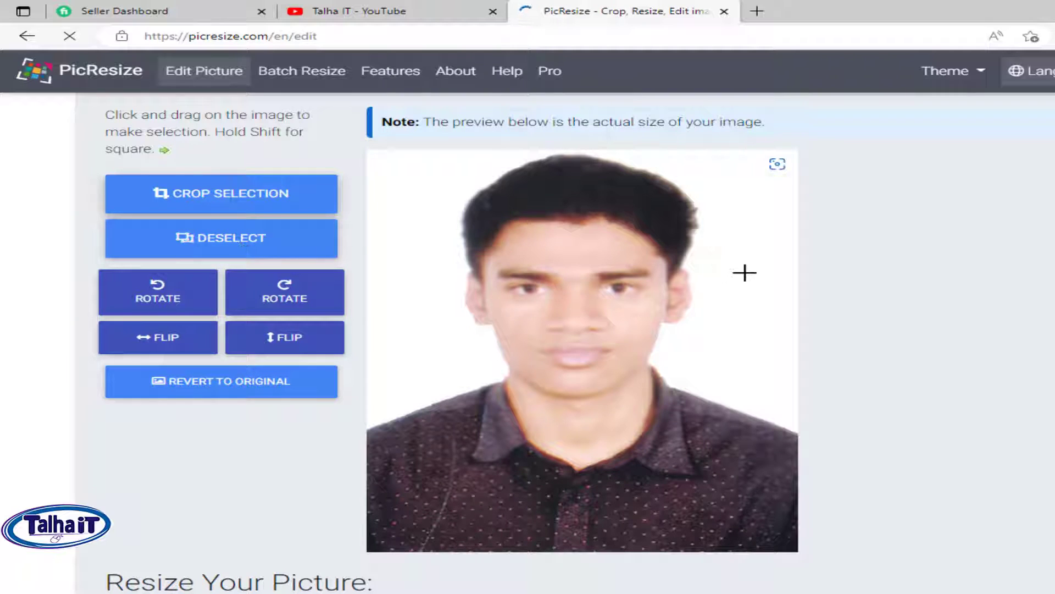
# Step: Rotate the cropped portrait a quarter turn counterclockwise and a quarter turn back clockwise
pyautogui.click(158, 298)
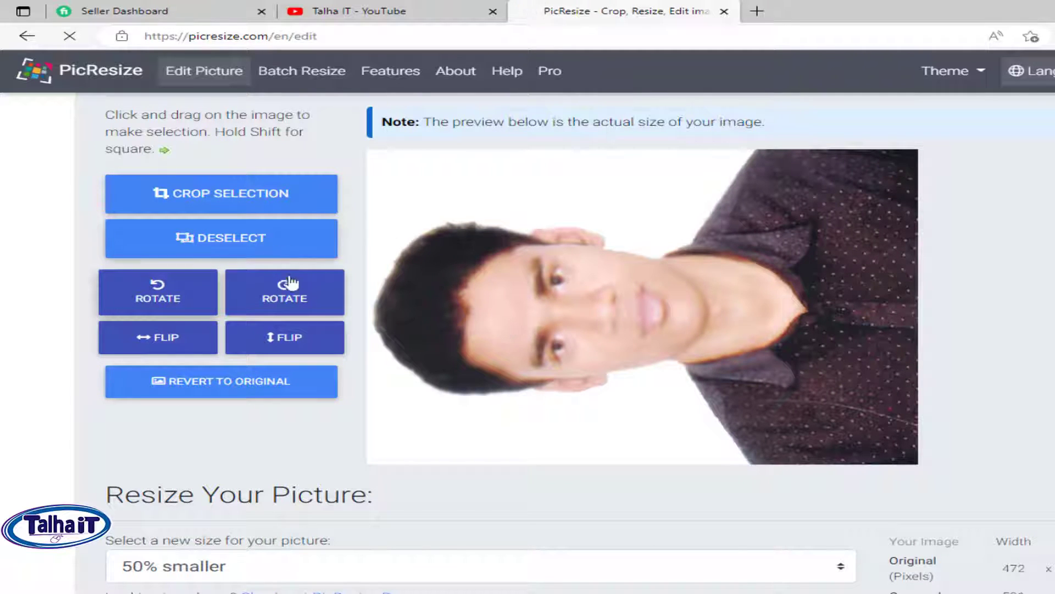
pyautogui.click(293, 298)
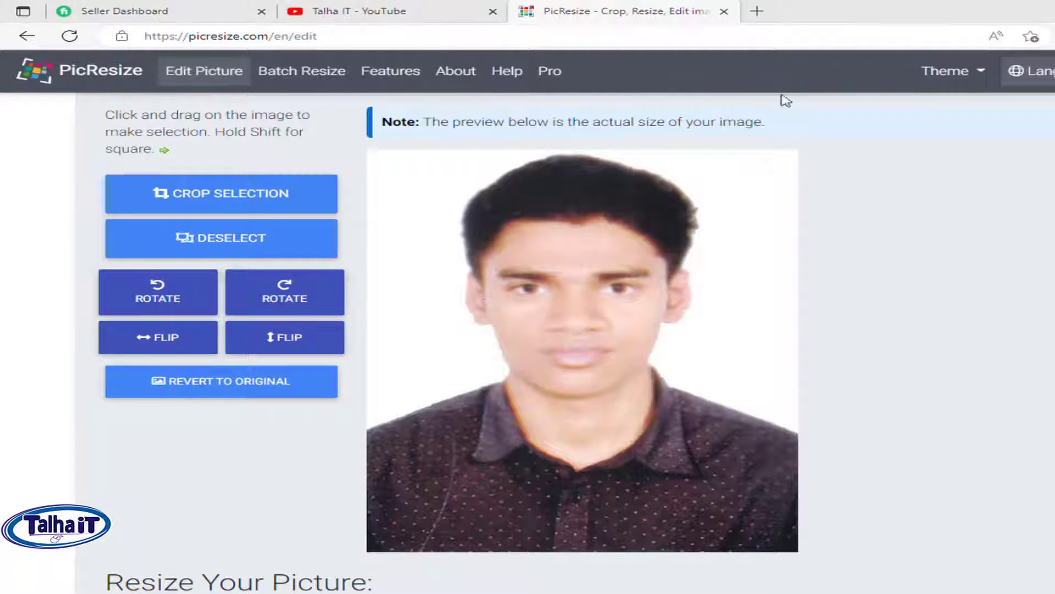
# Step: Choose a custom size for the portrait and set its width and height to 300 pixels each
pyautogui.scroll(-2, 351, 344)
pyautogui.scroll(-2, 372, 513)
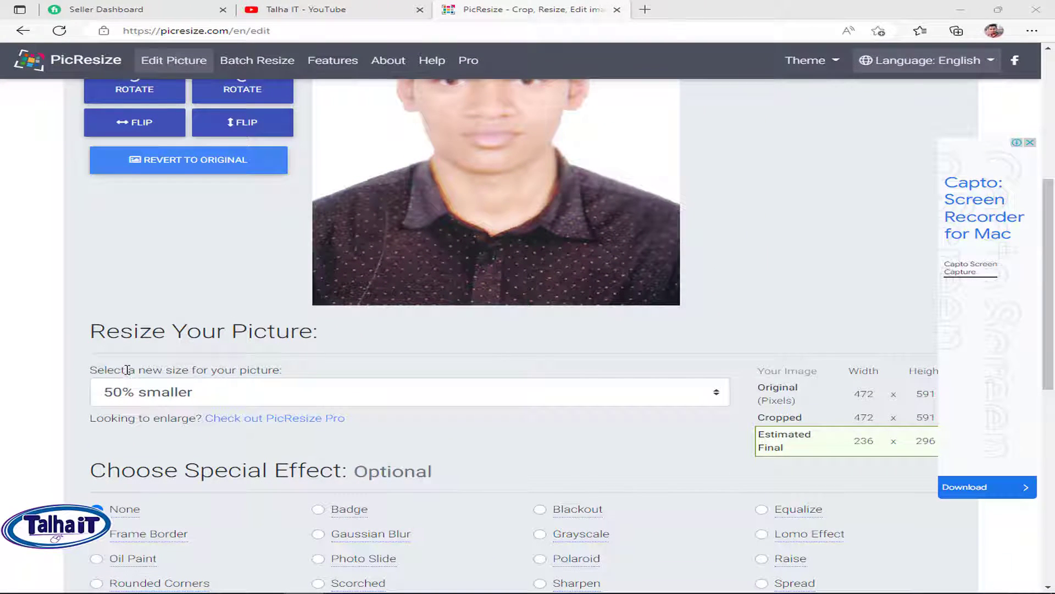
pyautogui.moveTo(127, 370); pyautogui.dragTo(282, 371)
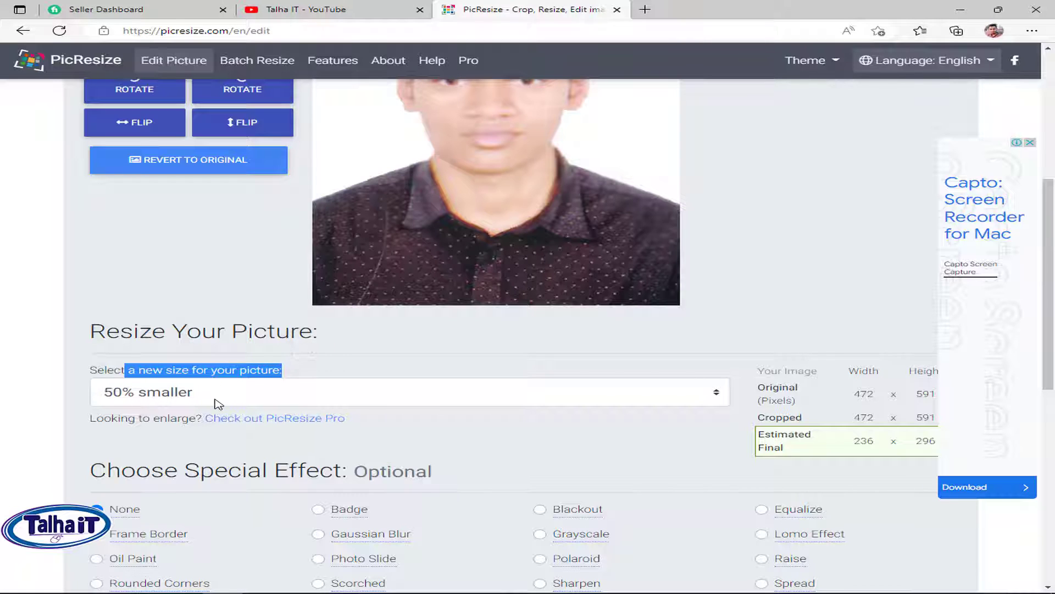
pyautogui.click(396, 398)
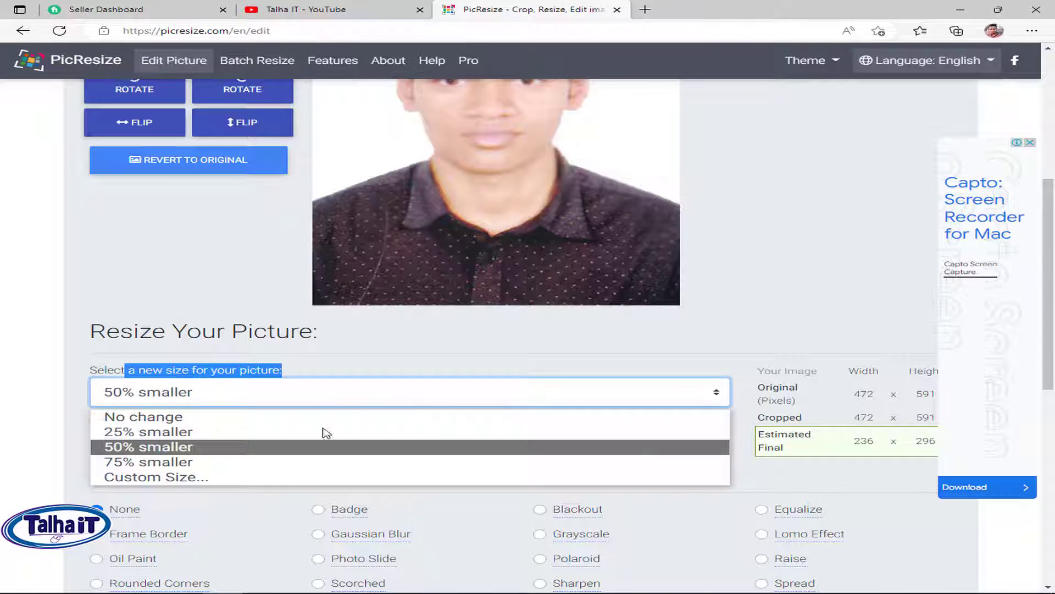
pyautogui.click(197, 478)
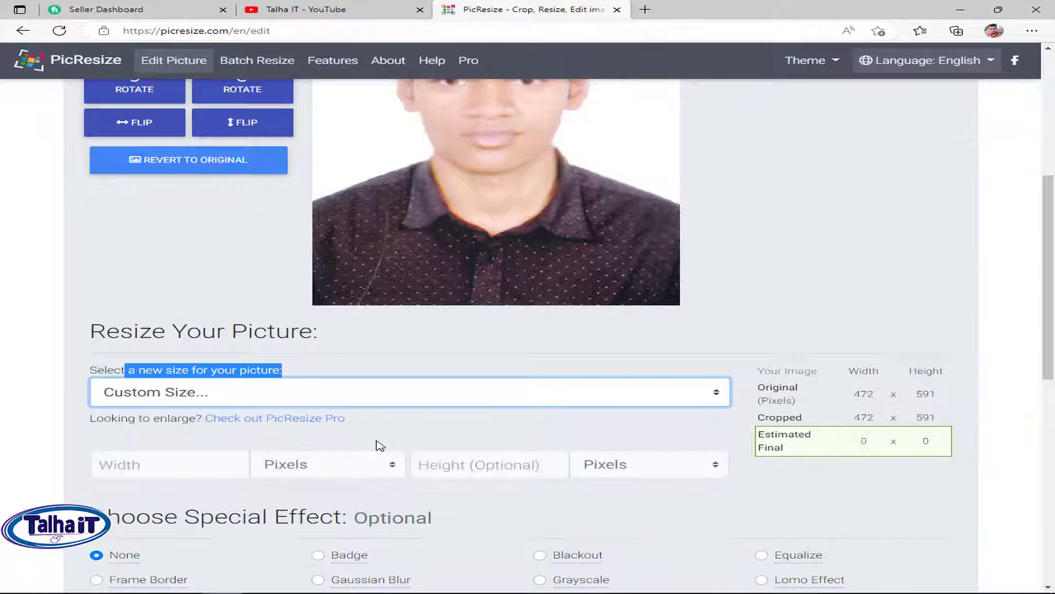
pyautogui.click(155, 468)
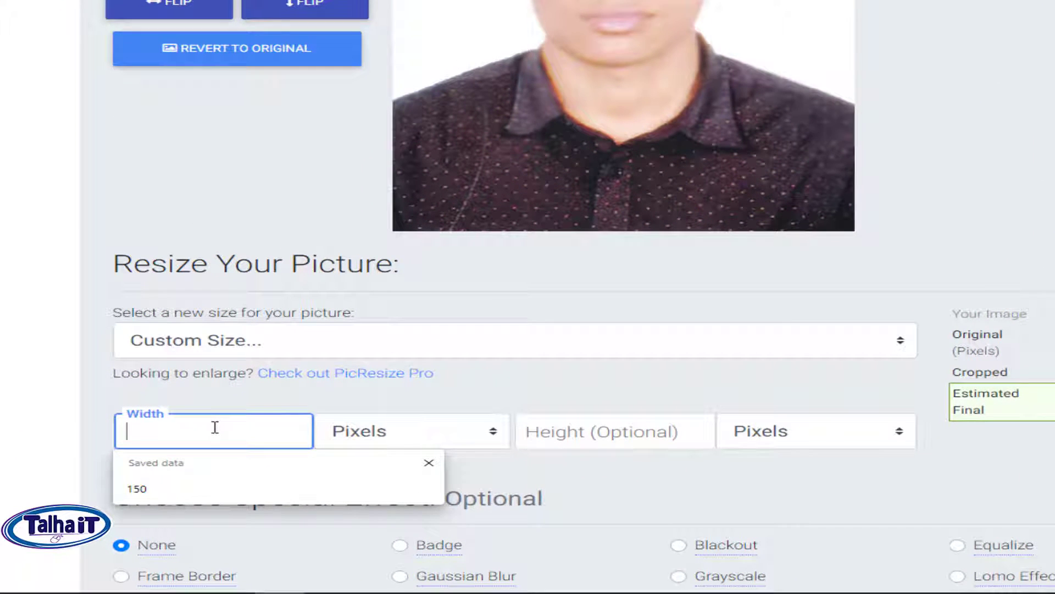
pyautogui.write('300')
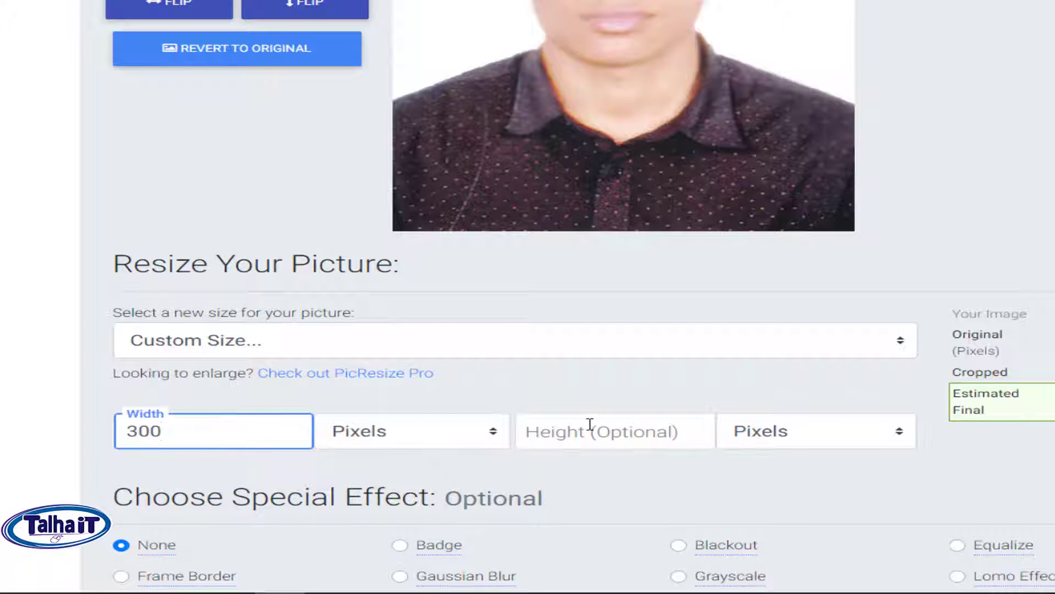
pyautogui.click(605, 425)
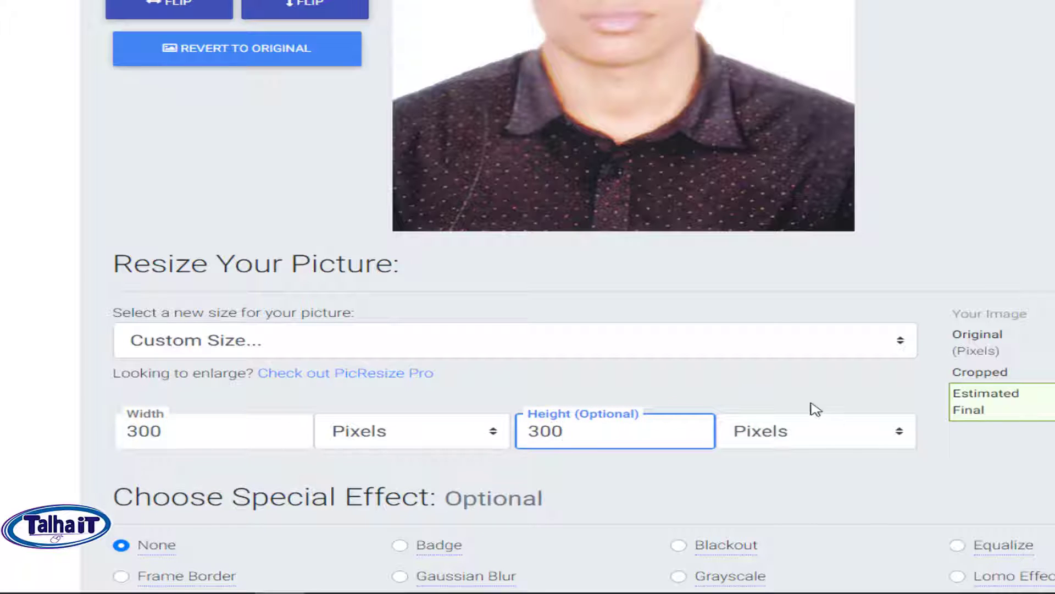
# Step: Look through the image file formats offered for saving the portrait, keeping JPG
pyautogui.scroll(-5, 819, 385)
pyautogui.scroll(-4, 368, 264)
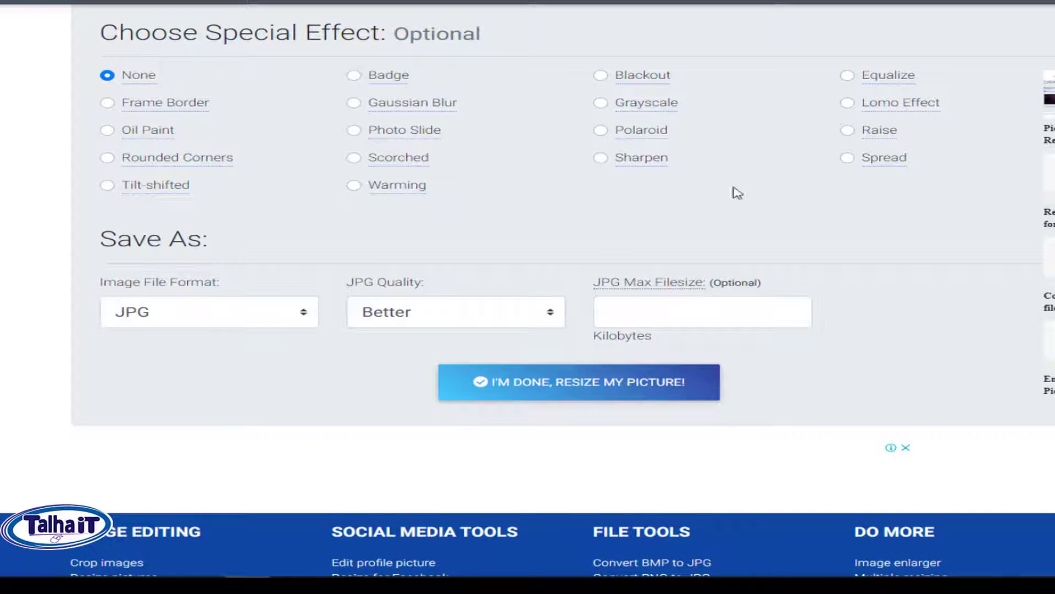
pyautogui.moveTo(210, 243); pyautogui.dragTo(116, 241)
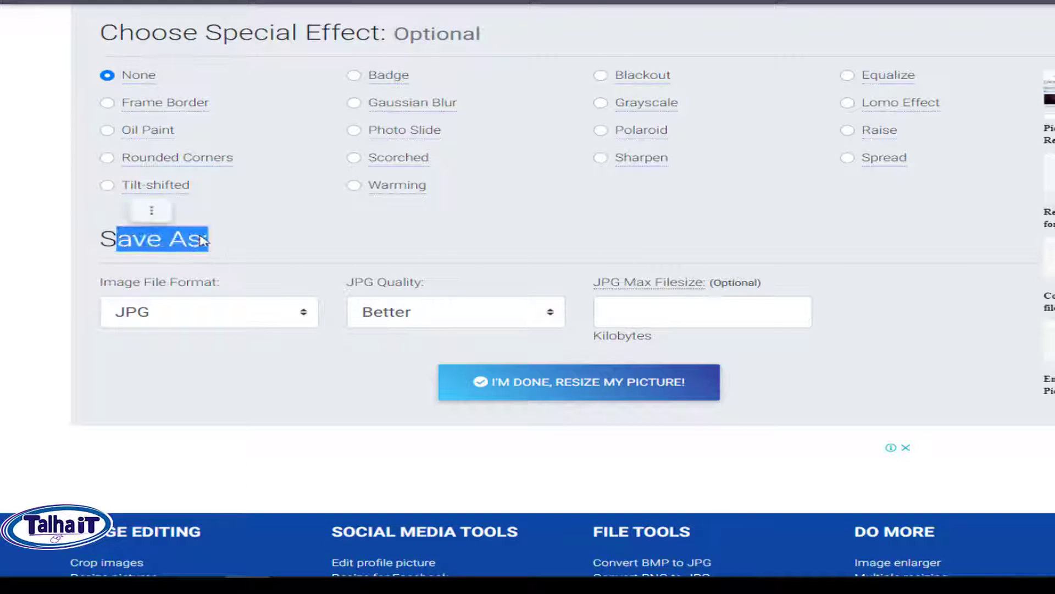
pyautogui.click(203, 242)
pyautogui.click(206, 314)
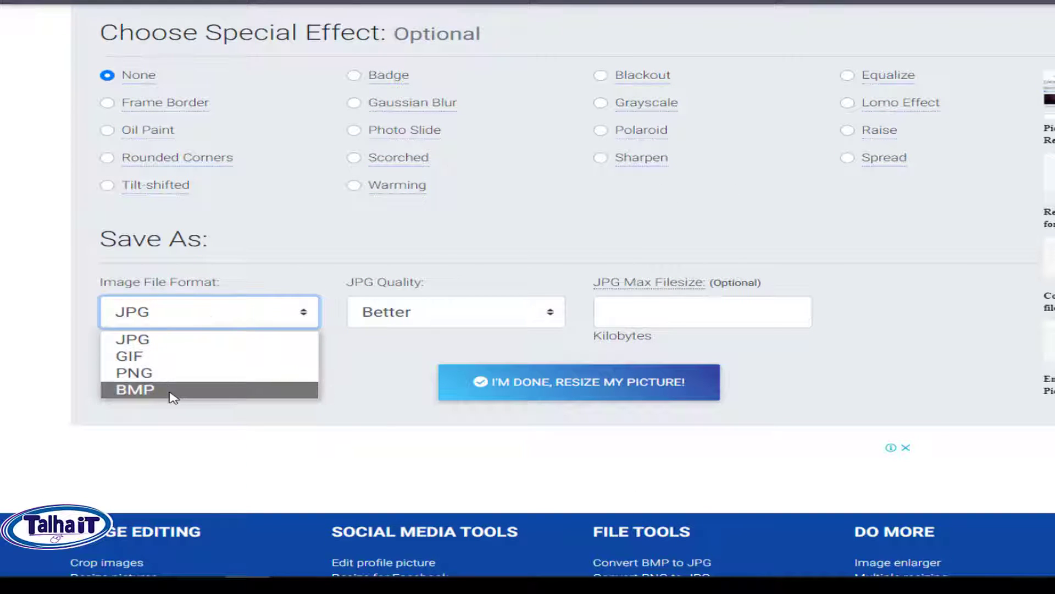
pyautogui.click(240, 307)
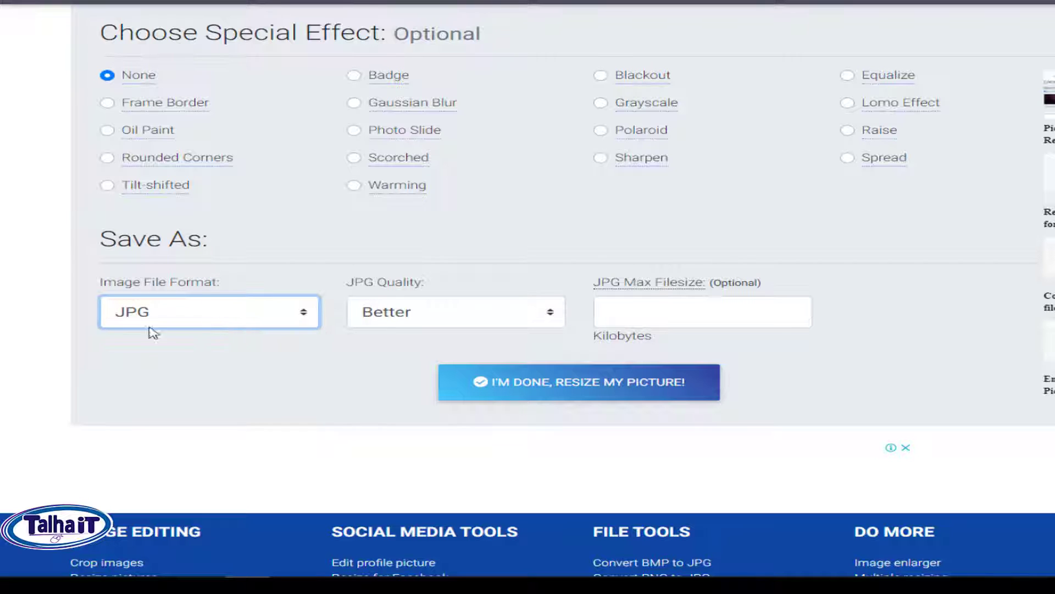
pyautogui.click(198, 321)
pyautogui.click(191, 314)
# Step: Look through the JPG quality choices, keeping Better, and examine the optional maximum file size setting
pyautogui.moveTo(425, 285); pyautogui.dragTo(364, 284)
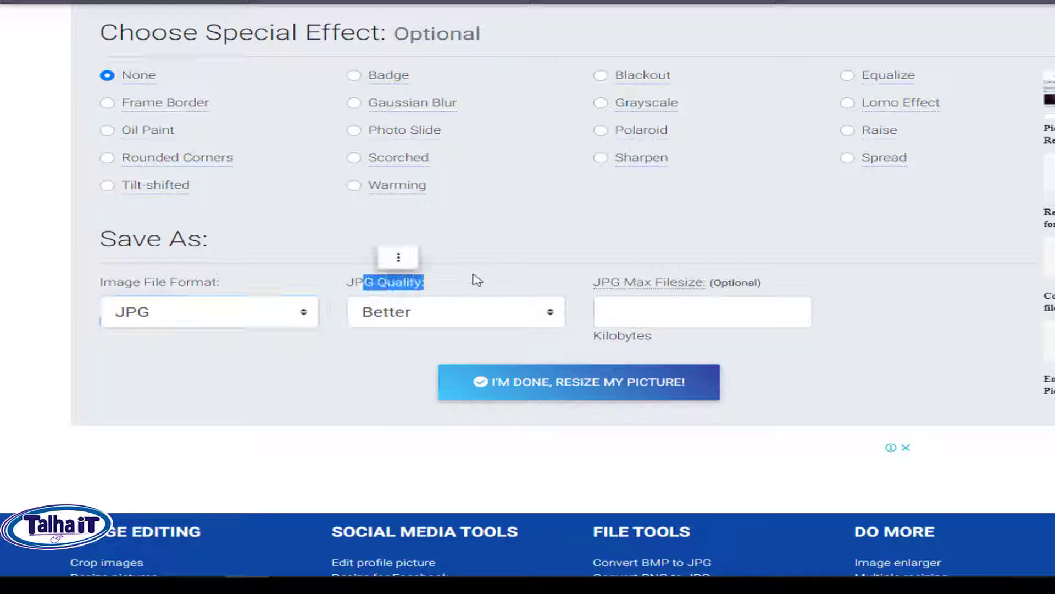
pyautogui.click(478, 273)
pyautogui.click(436, 319)
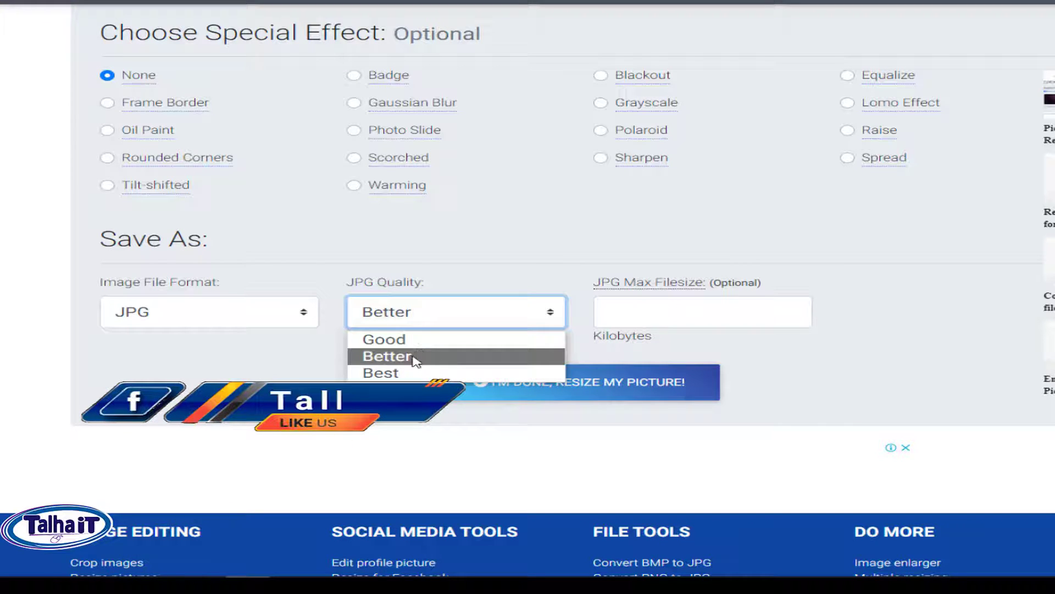
pyautogui.click(466, 281)
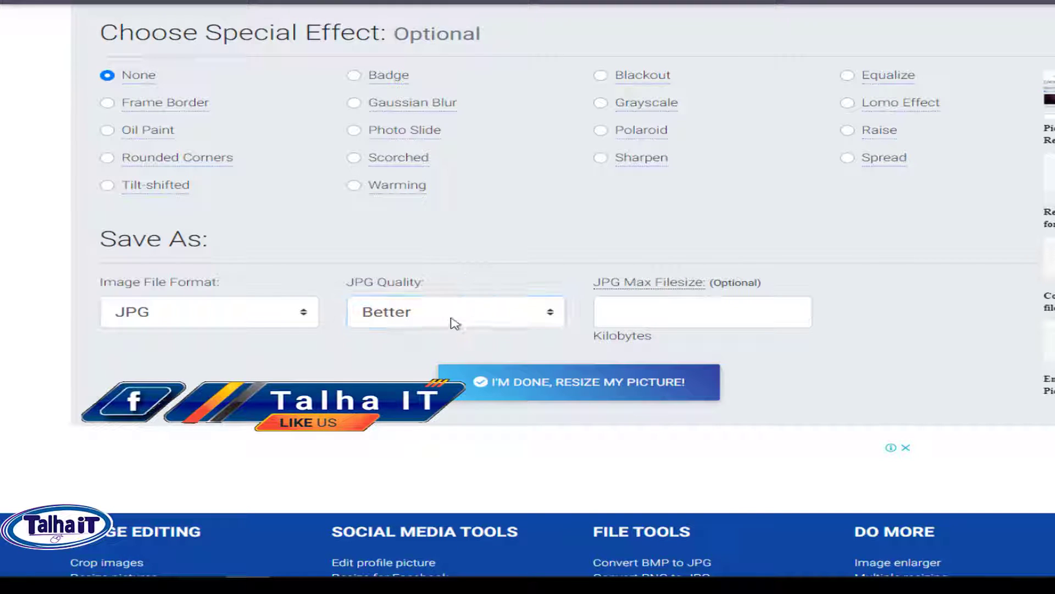
pyautogui.moveTo(598, 285); pyautogui.dragTo(721, 285)
pyautogui.click(687, 309)
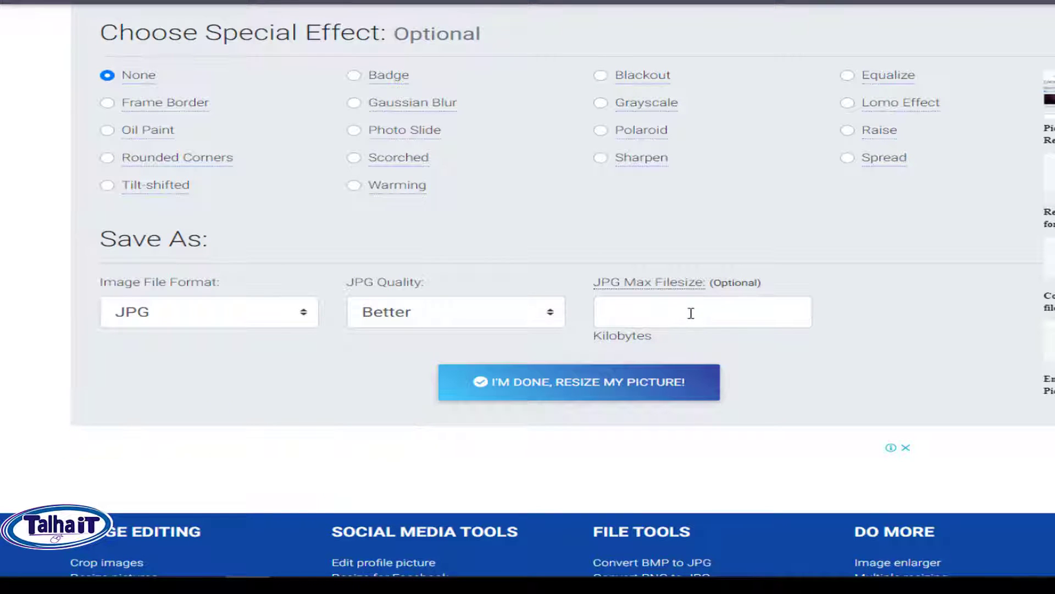
pyautogui.moveTo(766, 292); pyautogui.dragTo(664, 287)
pyautogui.click(814, 288)
# Step: Resize the portrait with the chosen settings and save the resized image to disk
pyautogui.click(598, 393)
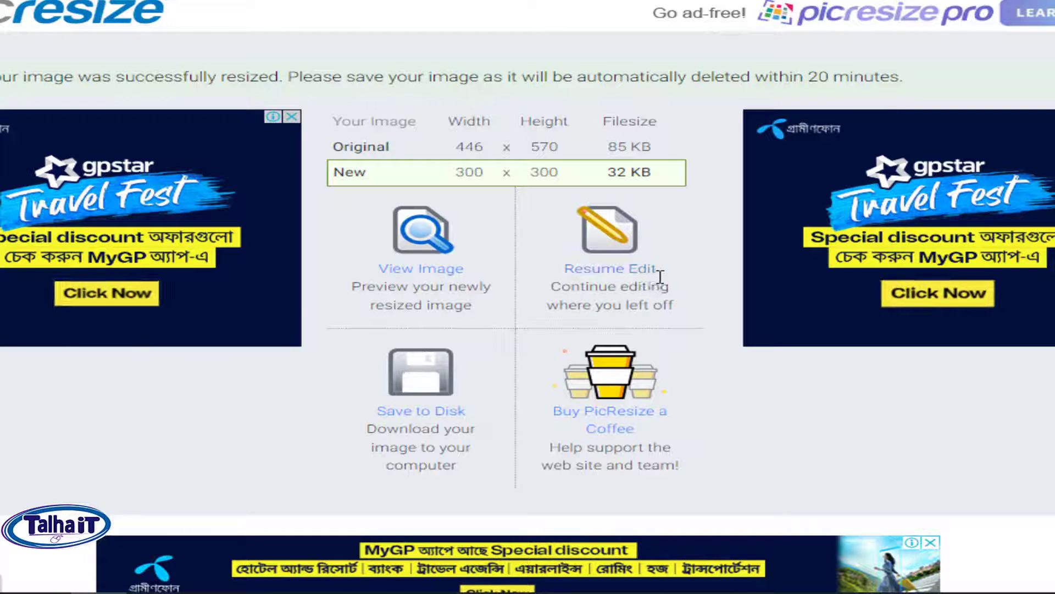
pyautogui.click(453, 421)
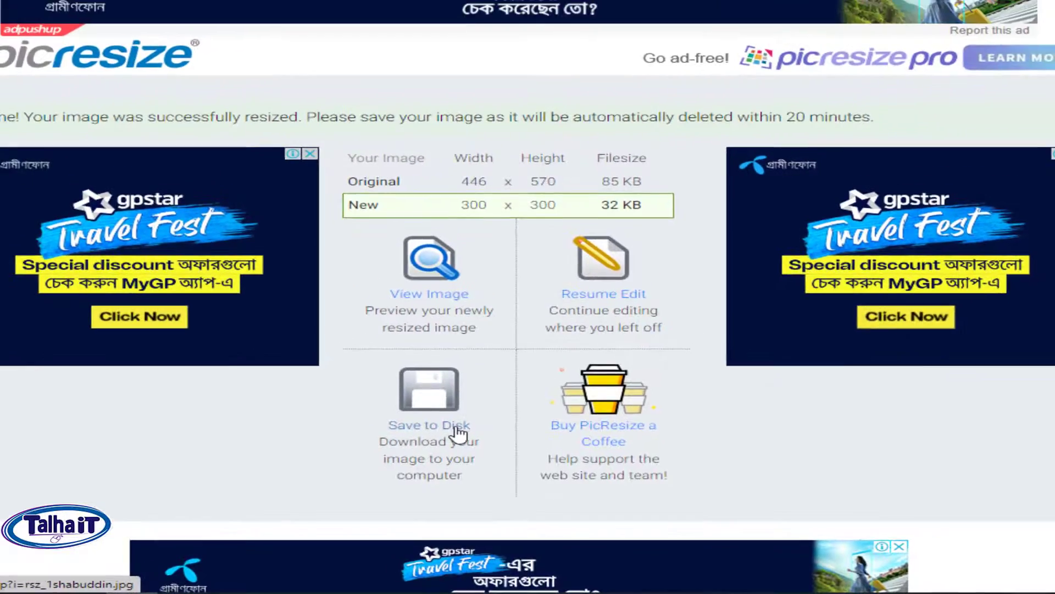
pyautogui.click(449, 414)
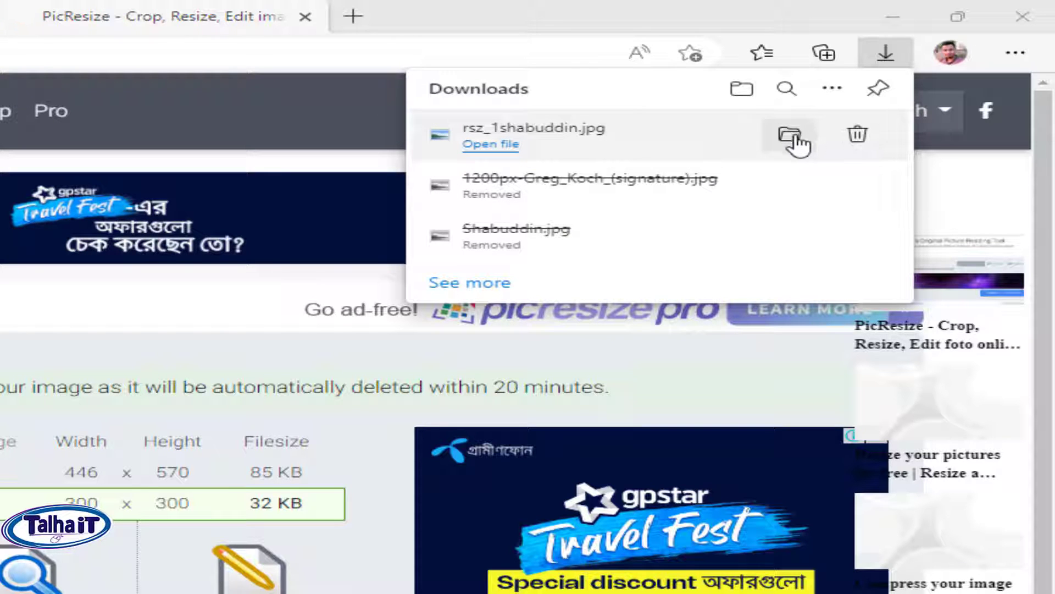
# Step: Show the downloaded portrait in the Downloads folder and preview it in the photo viewer
pyautogui.click(790, 141)
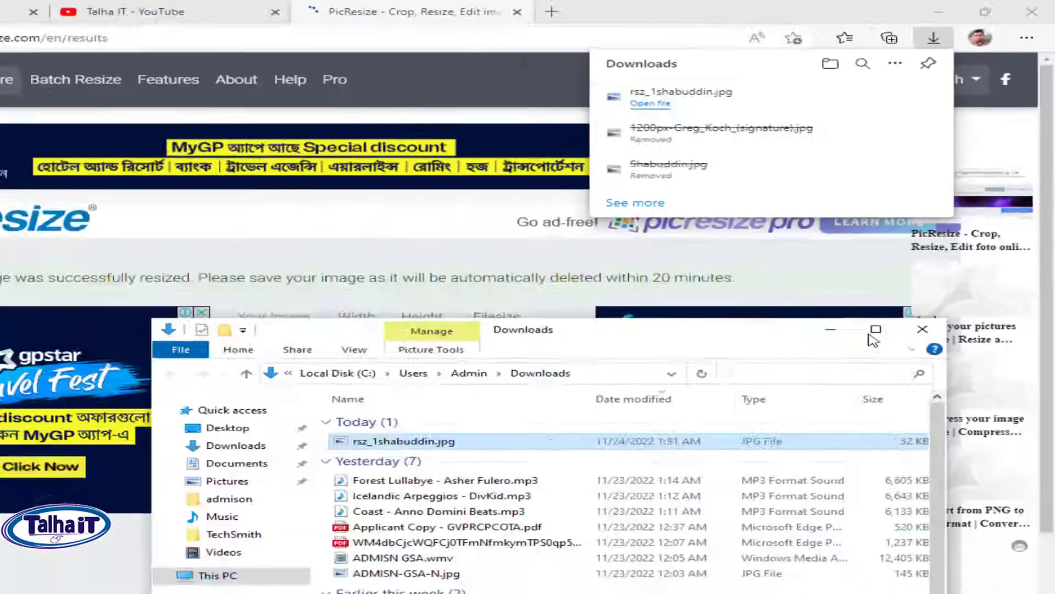
pyautogui.click(807, 455)
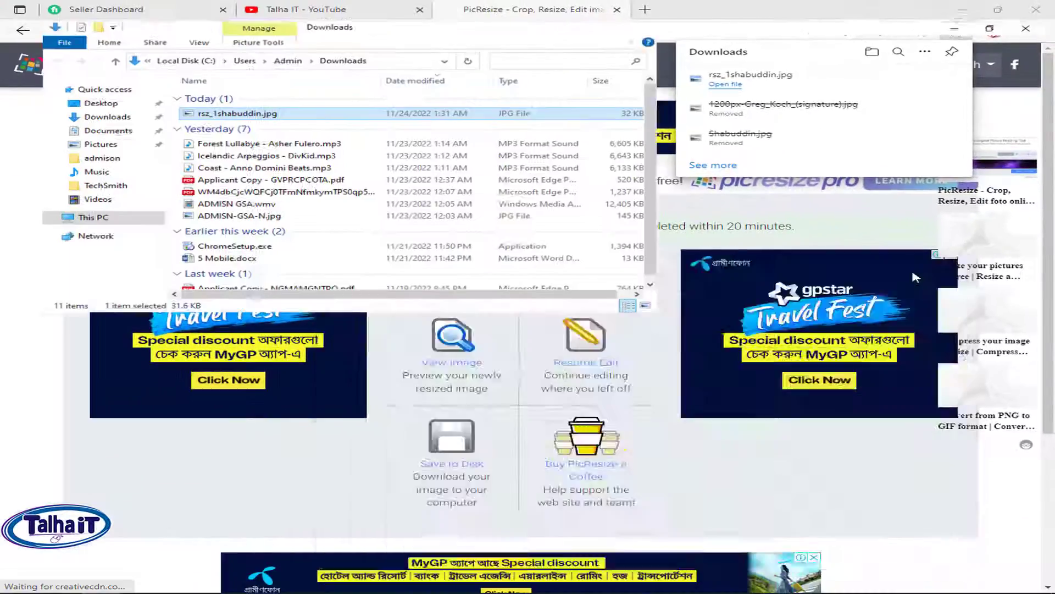
pyautogui.rightClick(202, 97)
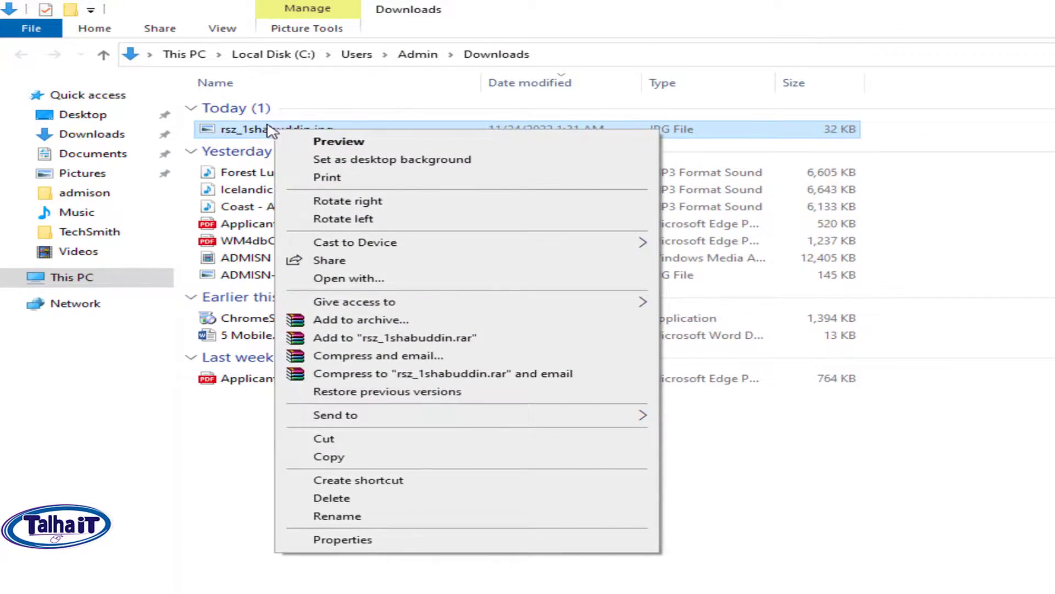
pyautogui.click(338, 142)
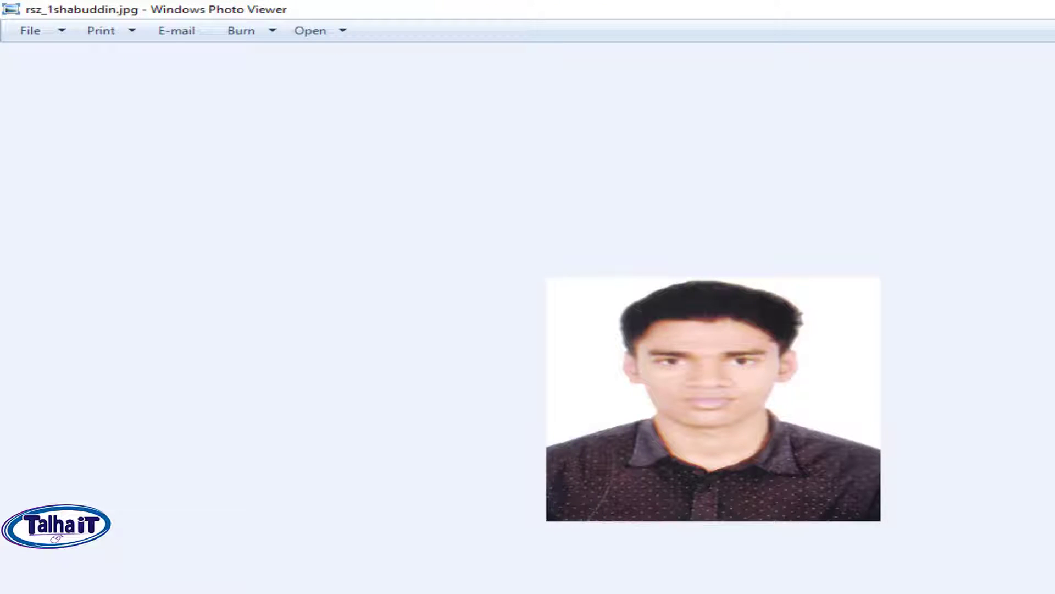
pyautogui.hotkey('alt', 'F4')
# Step: Check the resized portrait's file size and pixel dimensions in its file properties
pyautogui.rightClick(356, 138)
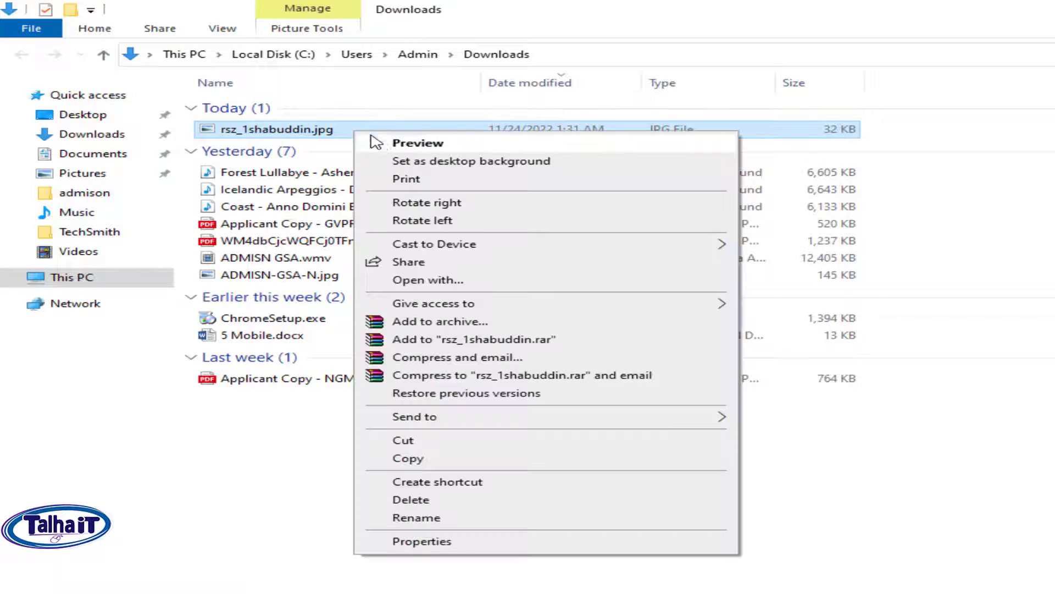
pyautogui.click(446, 547)
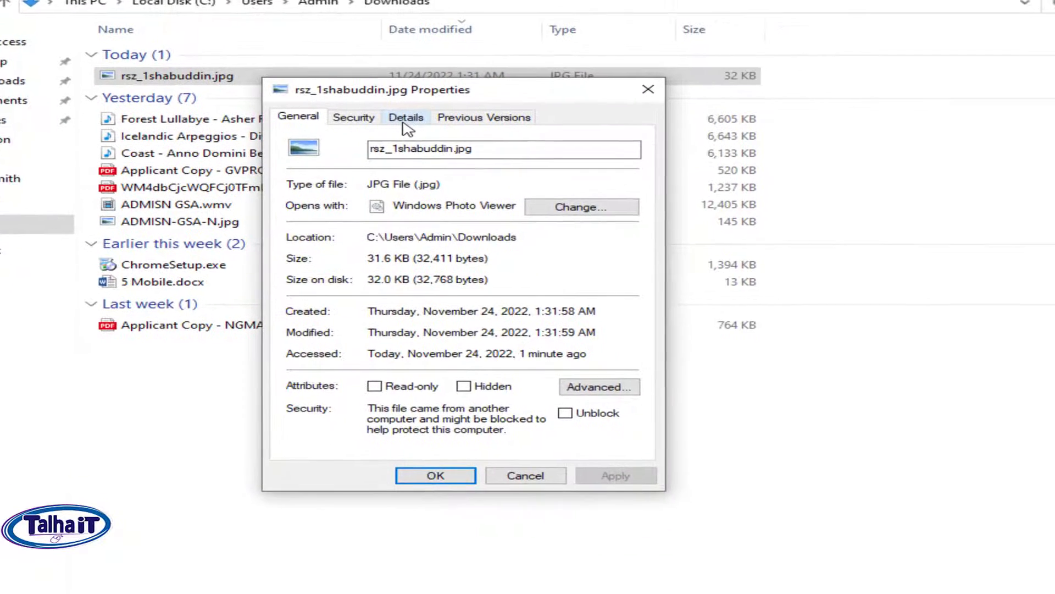
pyautogui.click(505, 172)
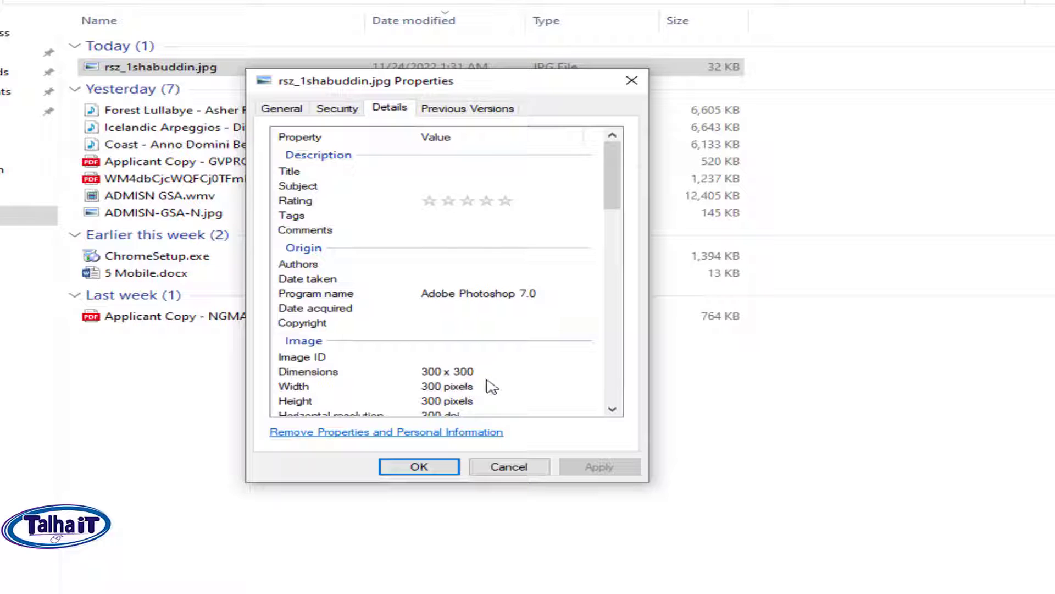
pyautogui.scroll(-1, 501, 374)
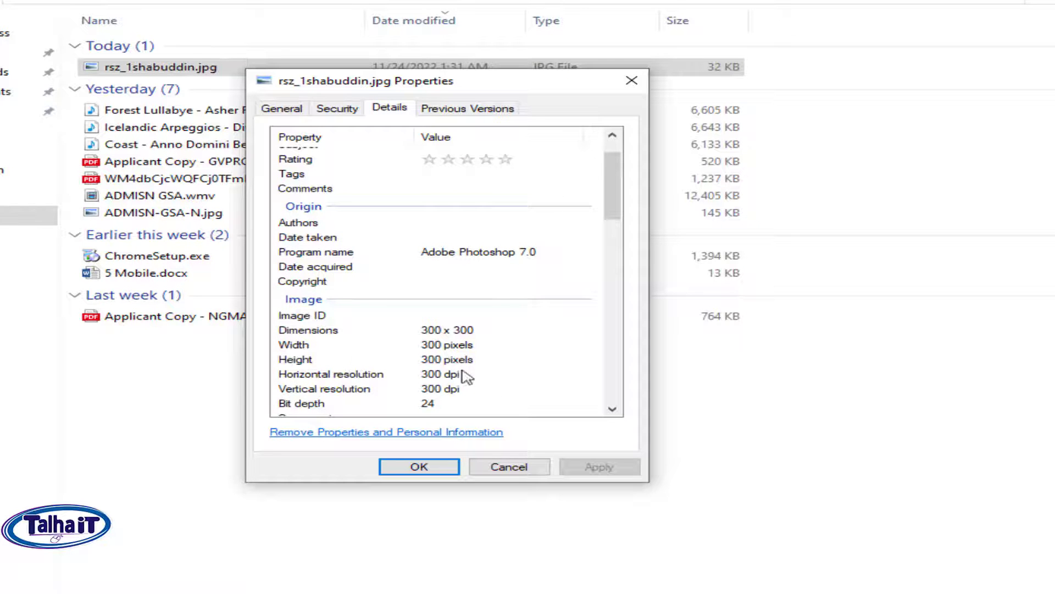
pyautogui.click(441, 476)
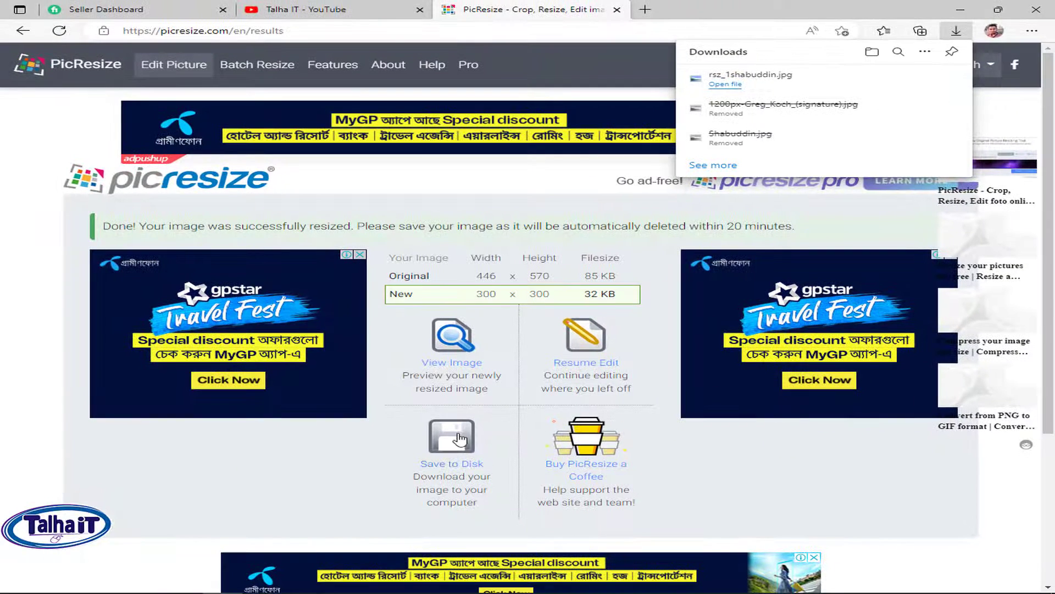
# Step: Return to the PicResize home page, upload the signature JPG from the "oic size" folder and continue to the picture editor
pyautogui.click(74, 70)
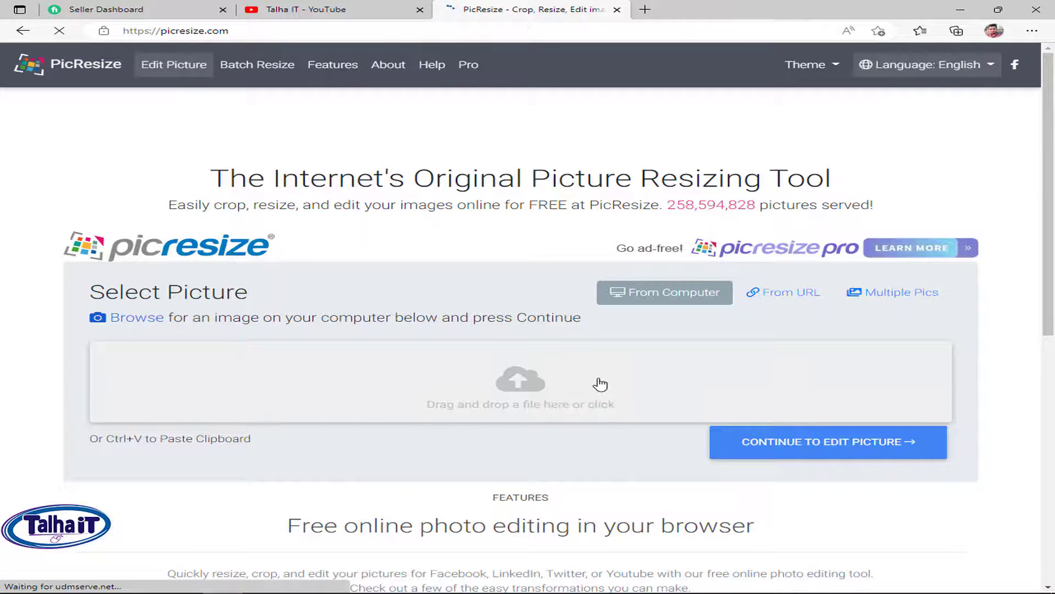
pyautogui.click(592, 367)
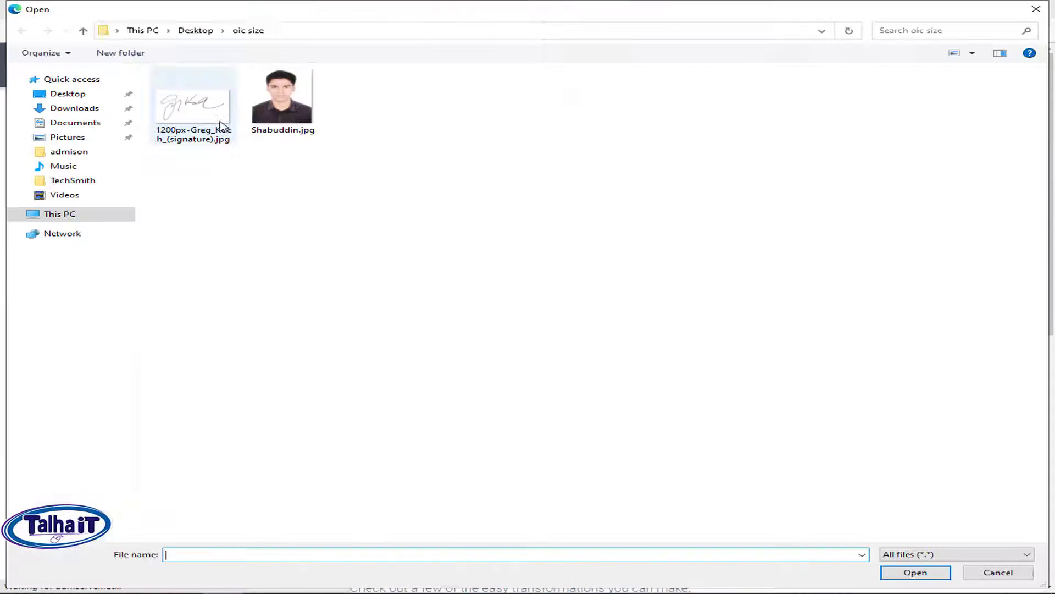
pyautogui.doubleClick(219, 124)
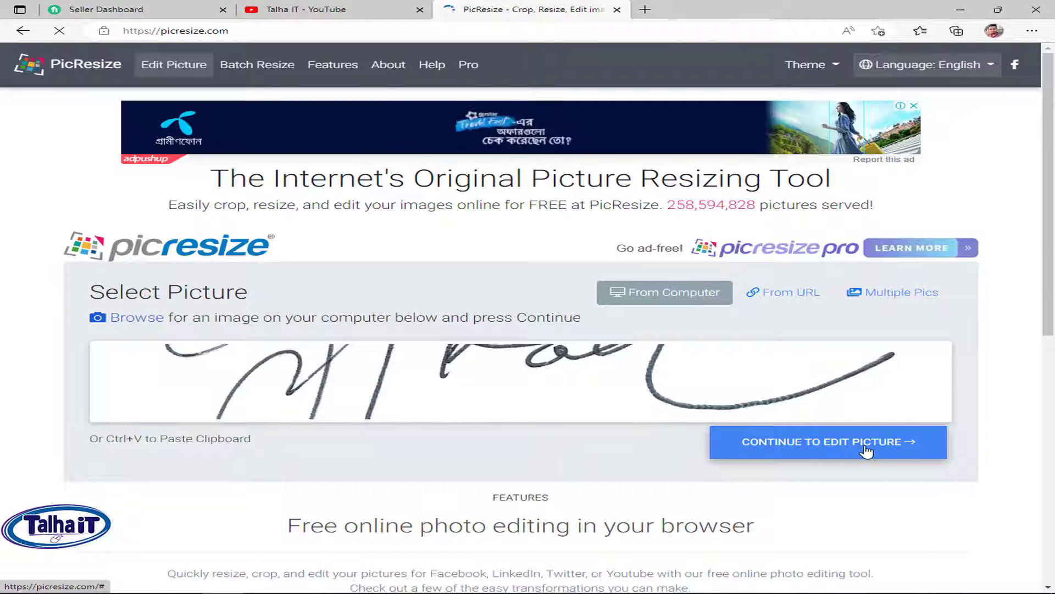
pyautogui.click(857, 451)
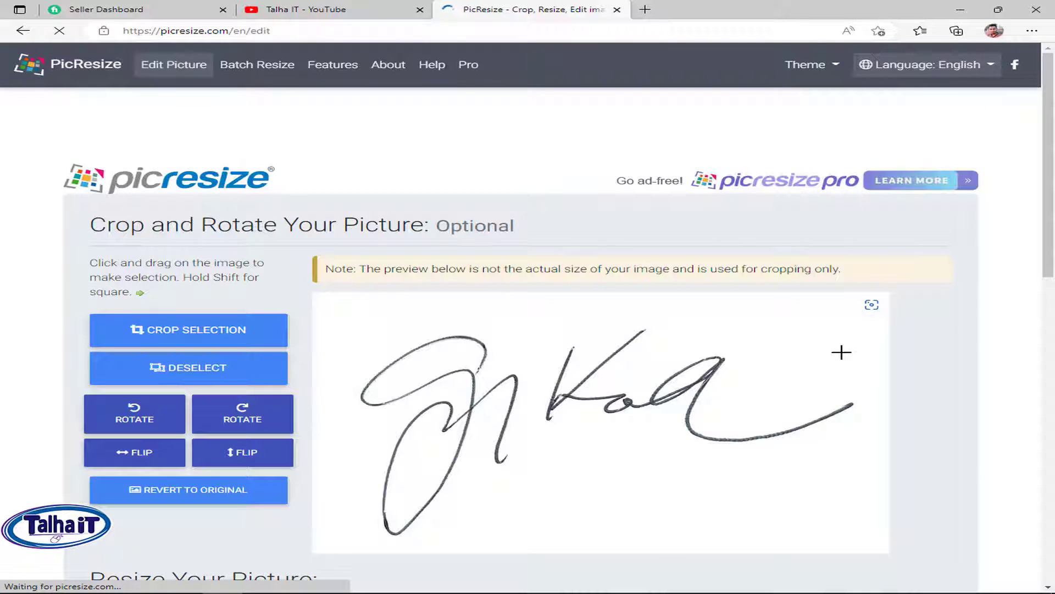
# Step: Mark a crop selection around the signature that leaves out a strip along the image's top and left edges
pyautogui.scroll(-3, 805, 371)
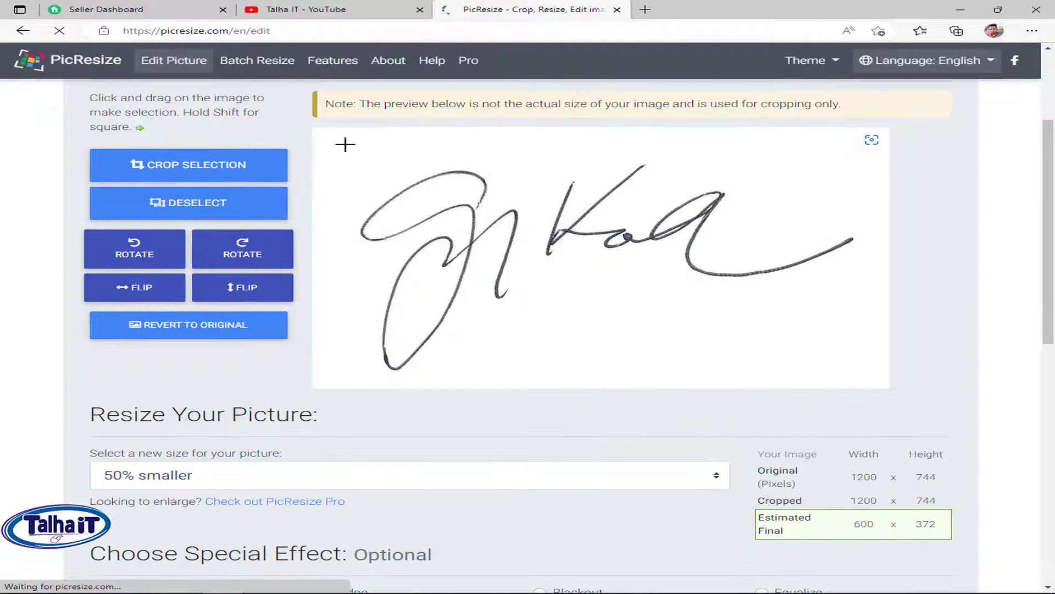
pyautogui.moveTo(355, 158); pyautogui.dragTo(515, 258)
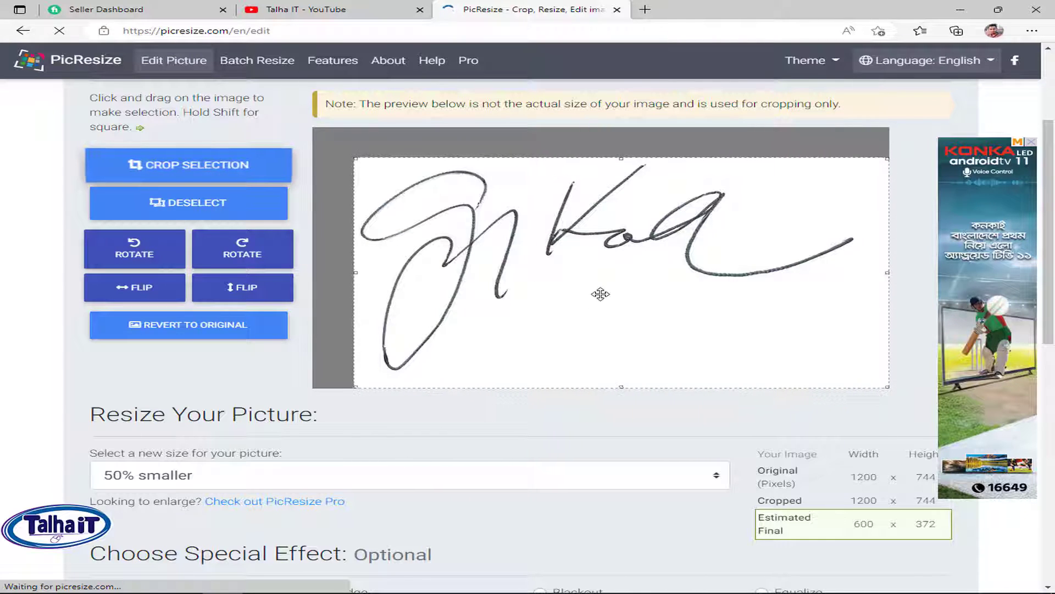
# Step: Resize the signature image to a custom size of 300 pixels wide by 80 pixels high
pyautogui.click(470, 486)
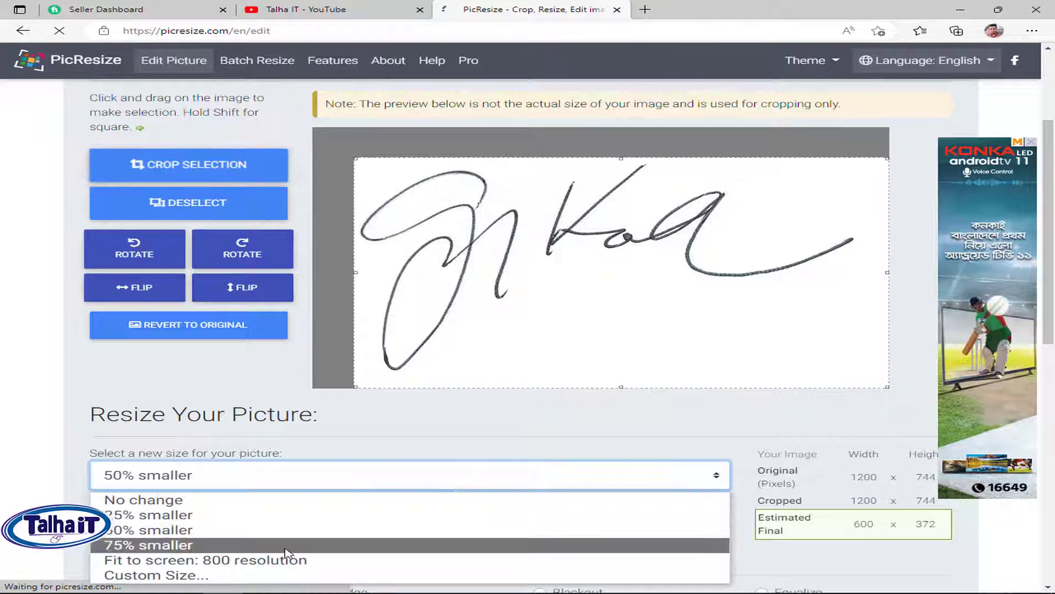
pyautogui.click(235, 579)
pyautogui.scroll(-2, 182, 495)
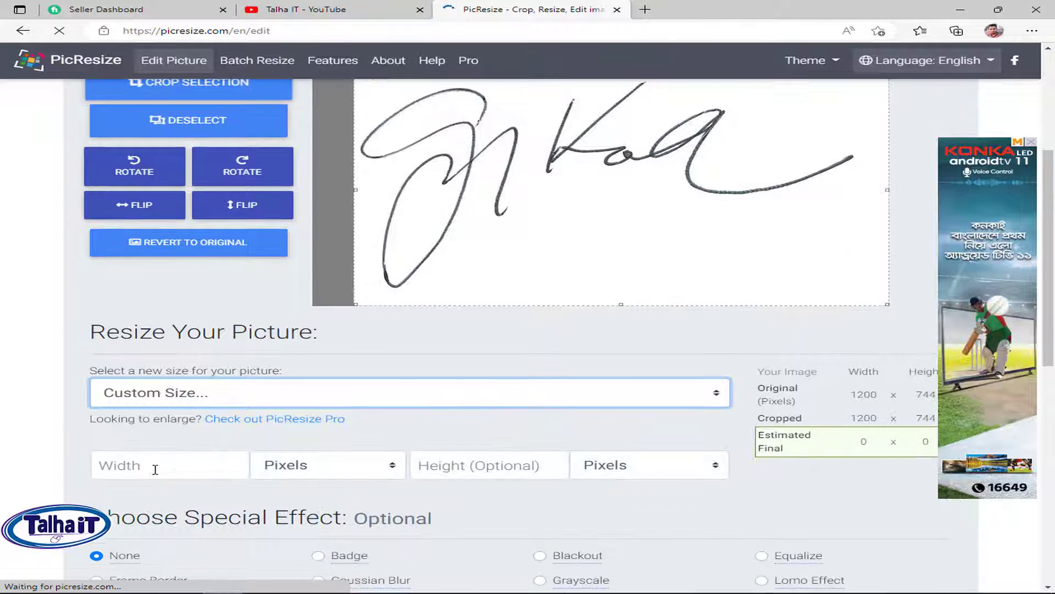
pyautogui.click(161, 466)
pyautogui.write('300')
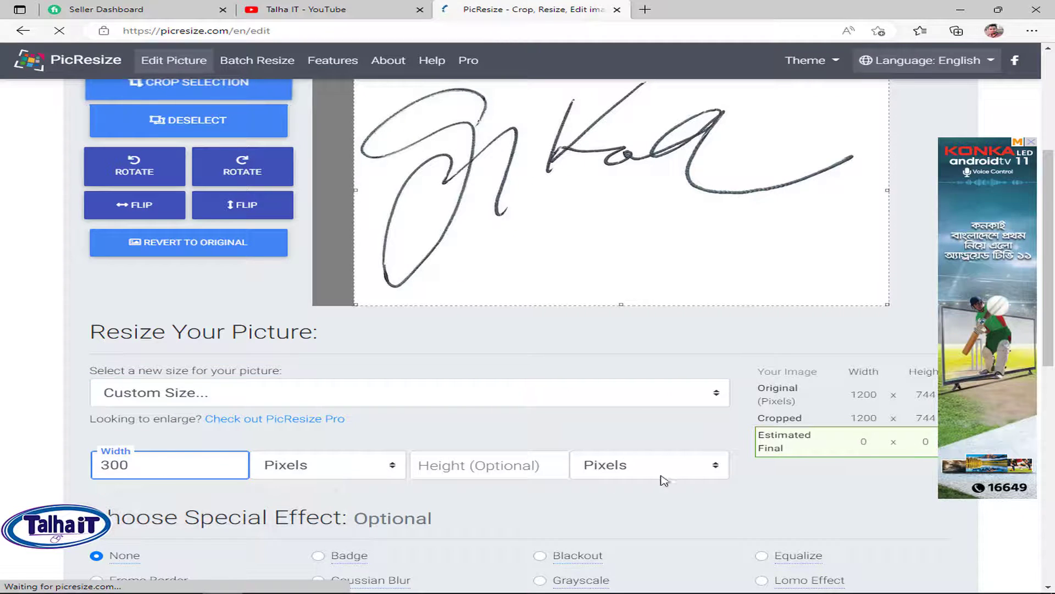
pyautogui.click(540, 465)
pyautogui.write('80')
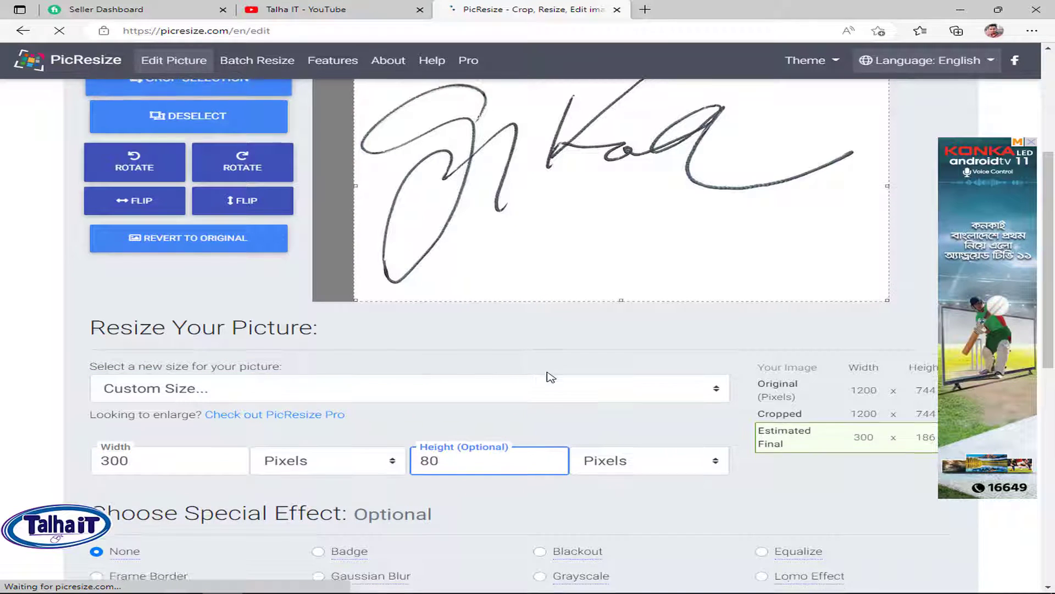
pyautogui.scroll(-4, 547, 377)
pyautogui.scroll(-3, 552, 378)
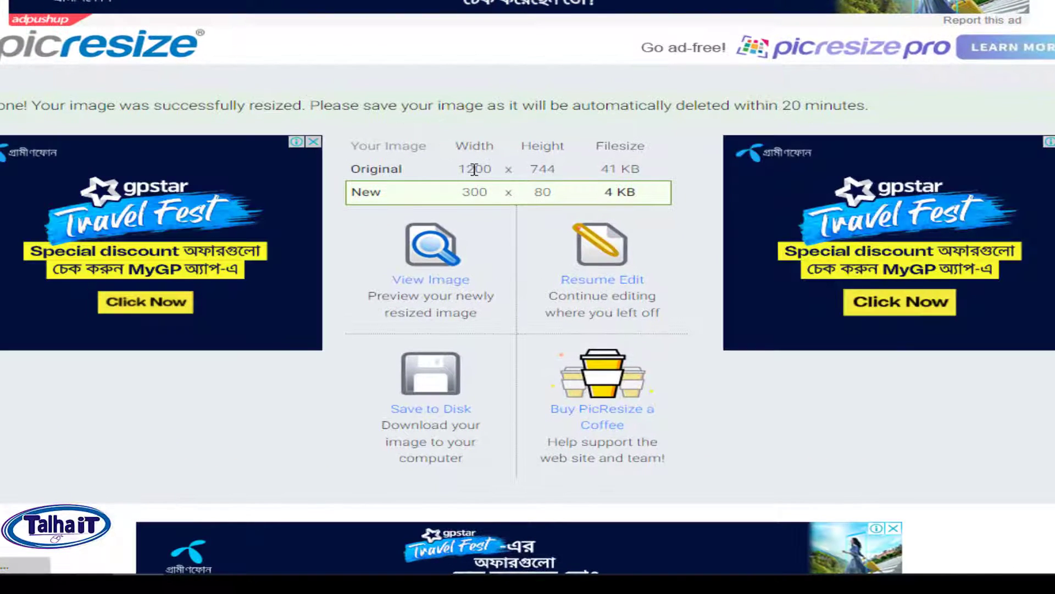
# Step: Compare the signature's original and new dimensions on the results page, and save the resized image to disk
pyautogui.moveTo(467, 169); pyautogui.dragTo(649, 168)
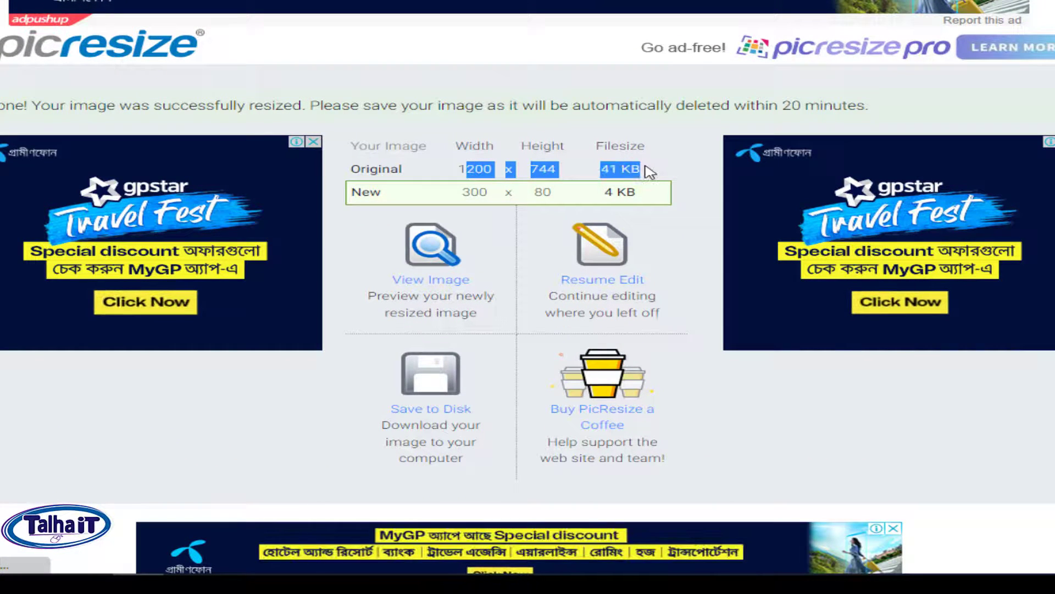
pyautogui.click(610, 187)
pyautogui.moveTo(429, 196); pyautogui.dragTo(629, 195)
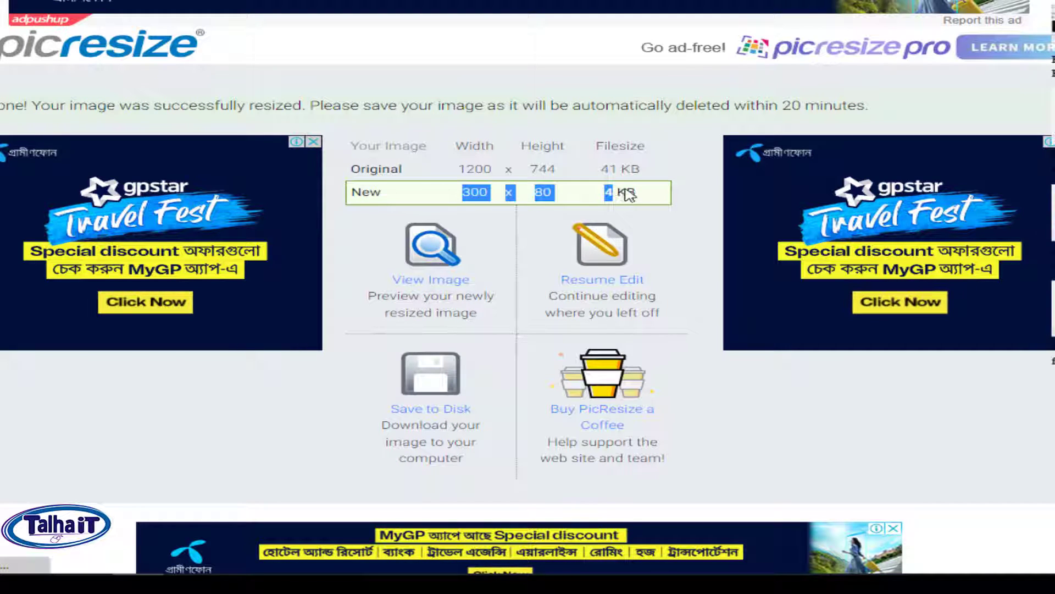
pyautogui.click(434, 413)
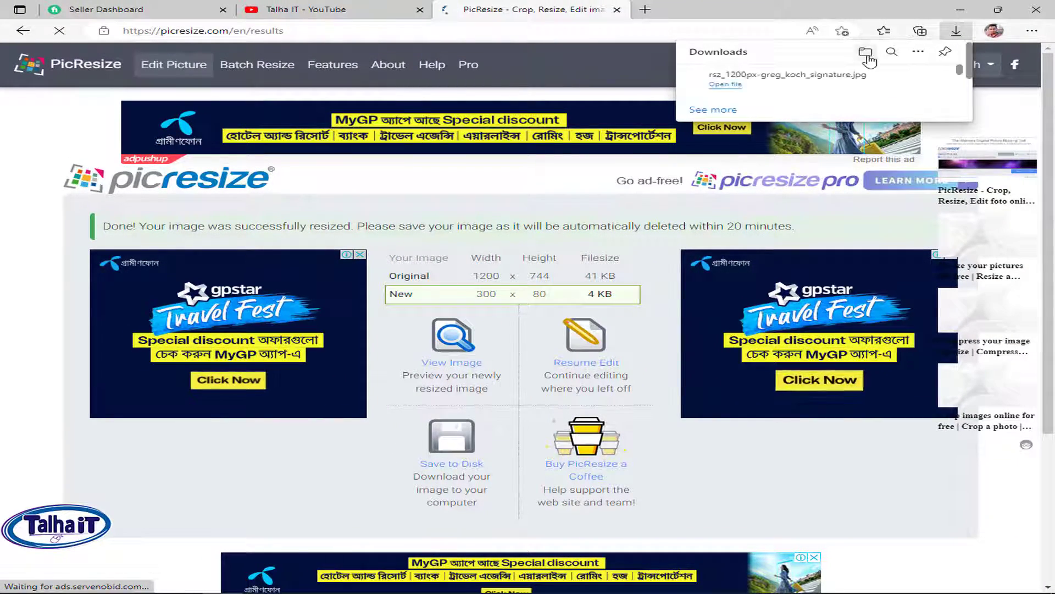
# Step: Show the downloaded signature in the Downloads folder and check its pixel dimensions in its file properties
pyautogui.click(872, 49)
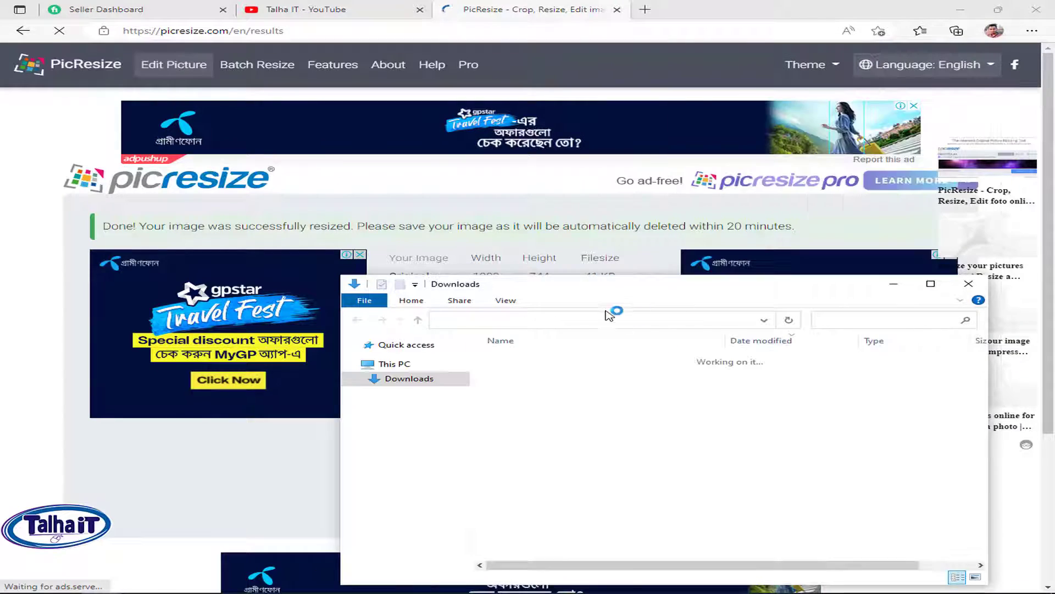
pyautogui.click(572, 376)
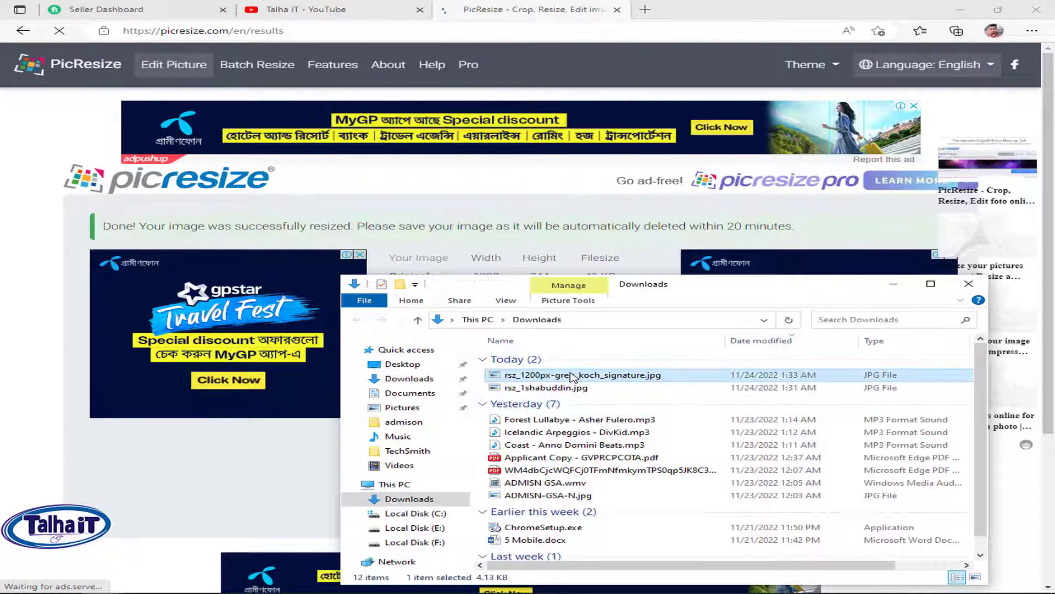
pyautogui.rightClick(573, 377)
pyautogui.click(602, 358)
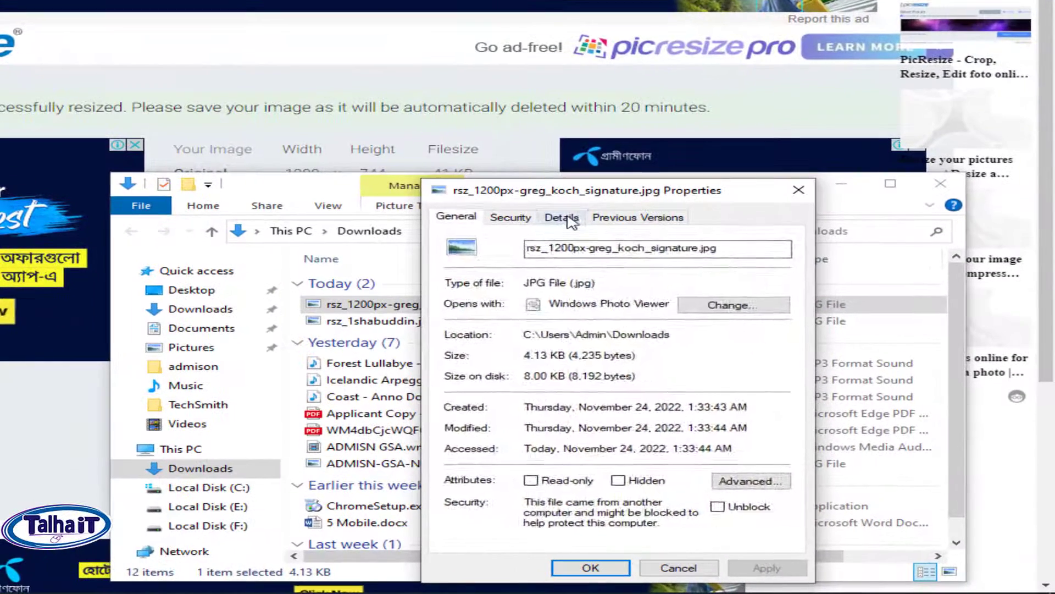
pyautogui.click(682, 309)
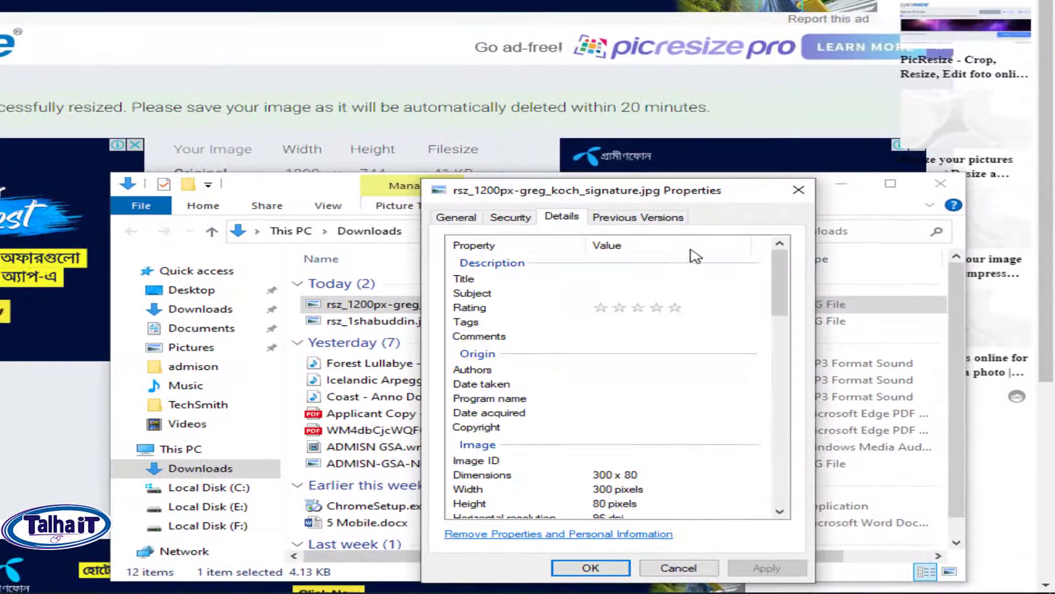
pyautogui.moveTo(716, 198); pyautogui.dragTo(596, 77)
pyautogui.scroll(-5, 509, 297)
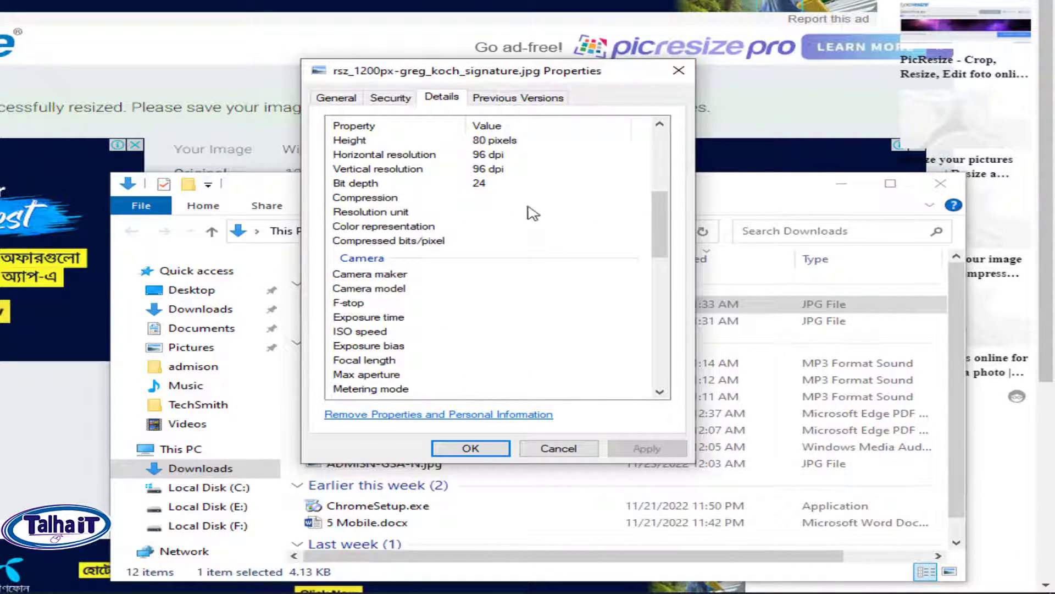
pyautogui.click(679, 70)
pyautogui.click(940, 183)
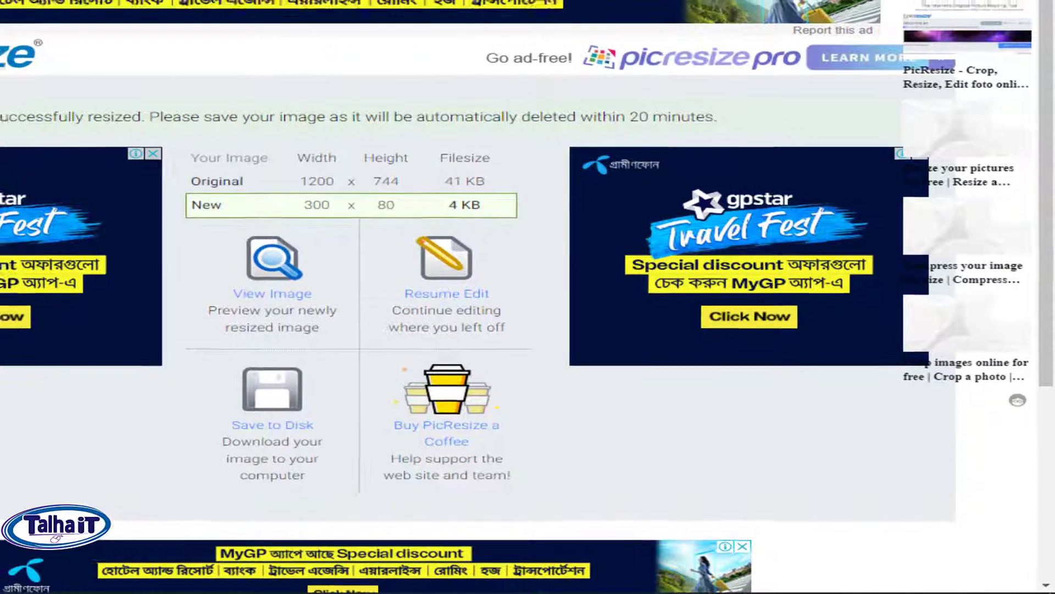
pyautogui.hotkey('ctrl', 't')
pyautogui.write('goo')
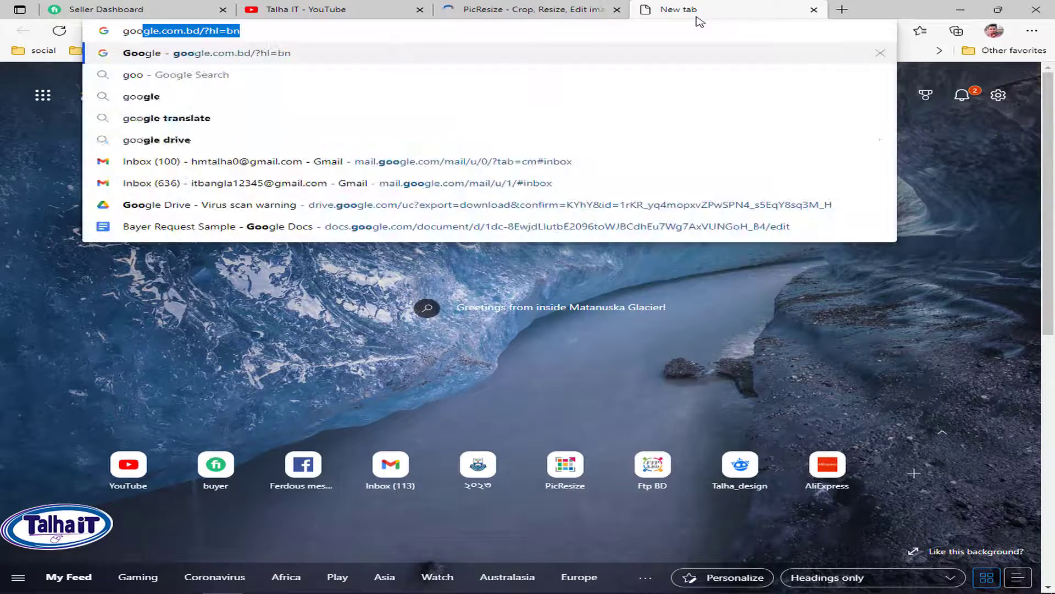
pyautogui.press('Return')
pyautogui.hotkey('ctrl', 'w')
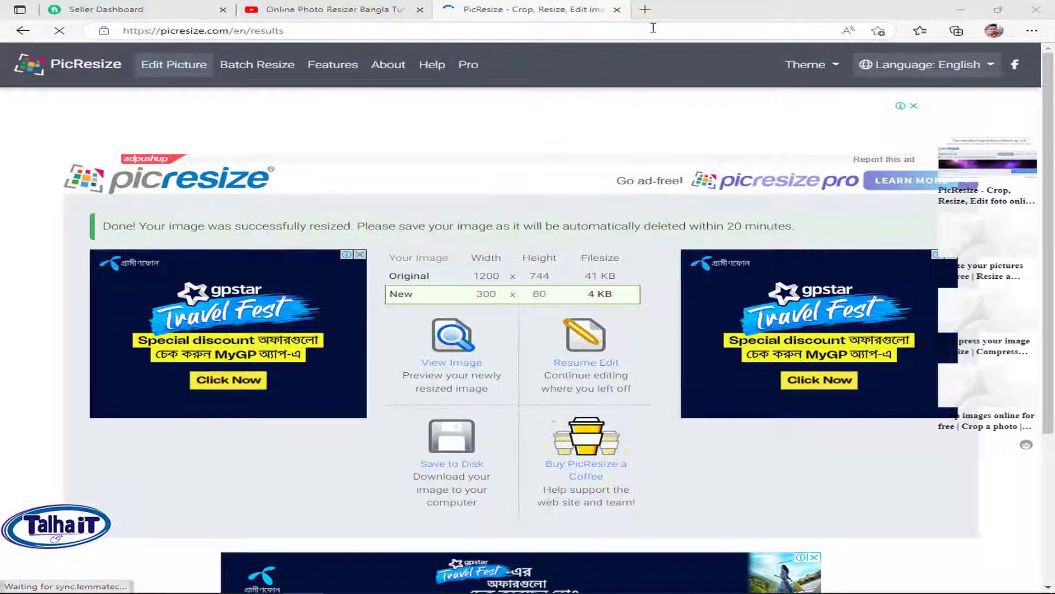
# Step: Search Google for "resize image" in a new tab and open the Resize Pic site from the results
pyautogui.hotkey('ctrl', 't')
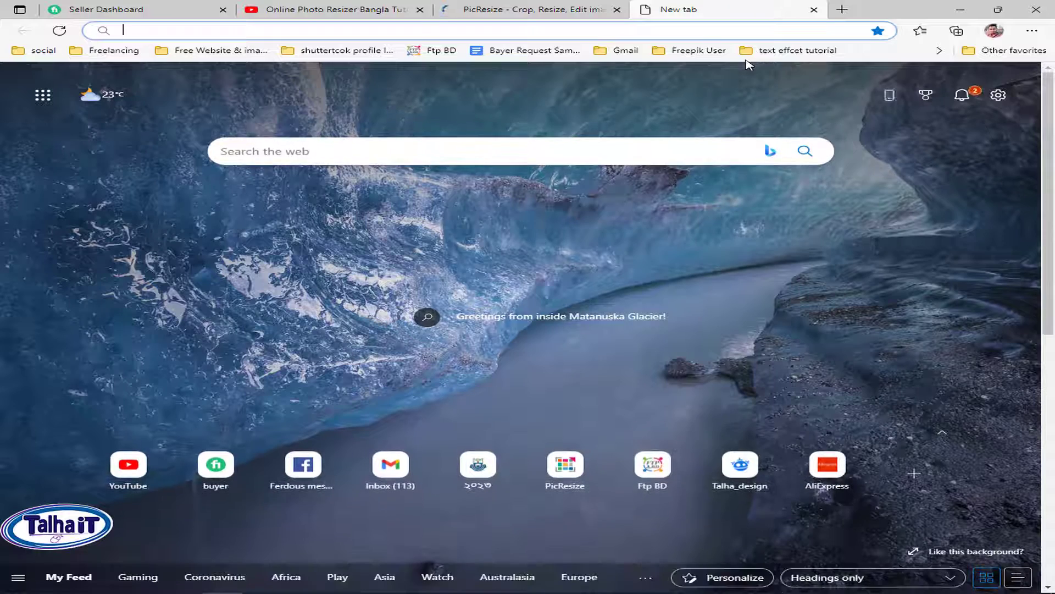
pyautogui.write('google.com.bd/?hl=bn')
pyautogui.press('Return')
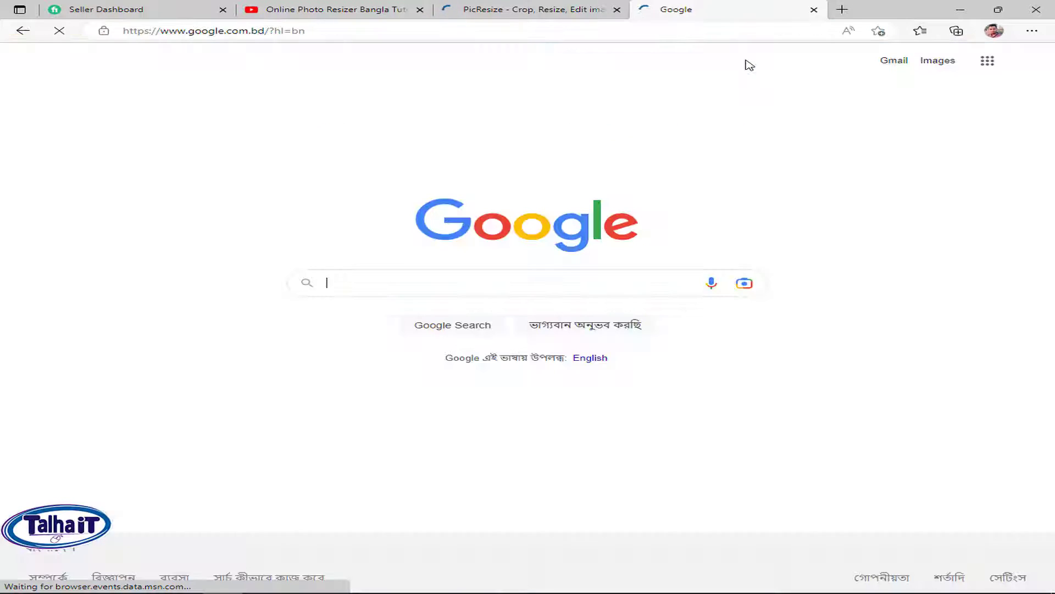
pyautogui.write('resiz')
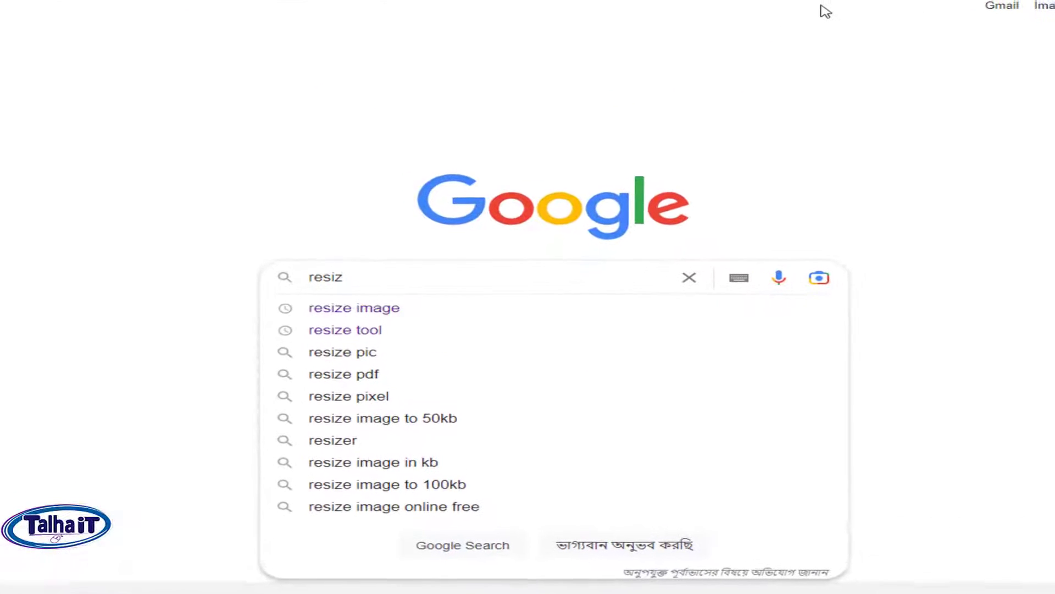
pyautogui.press('Down')
pyautogui.press('Return')
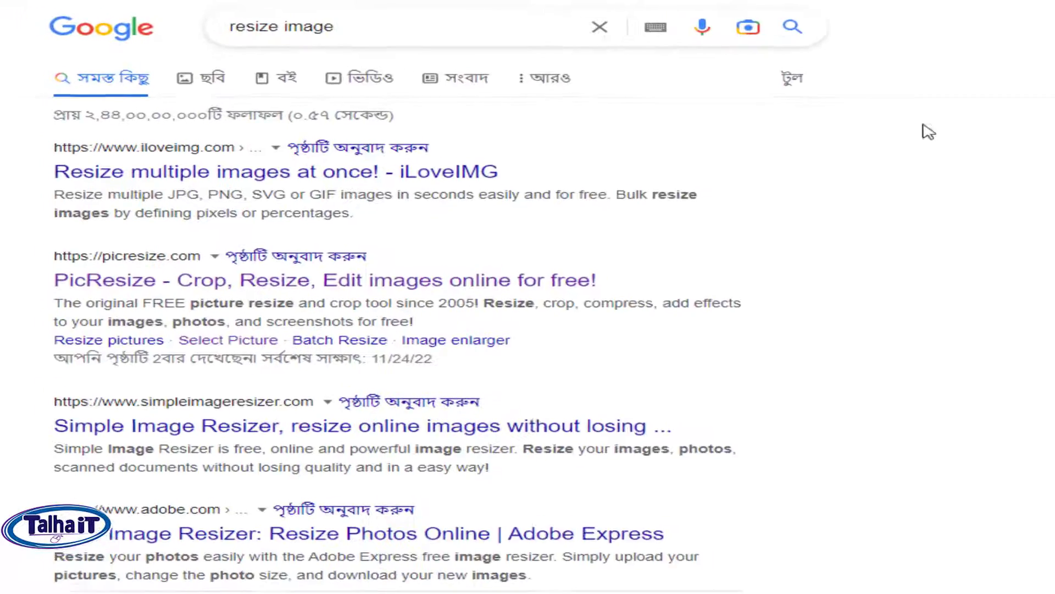
pyautogui.scroll(-8, 165, 197)
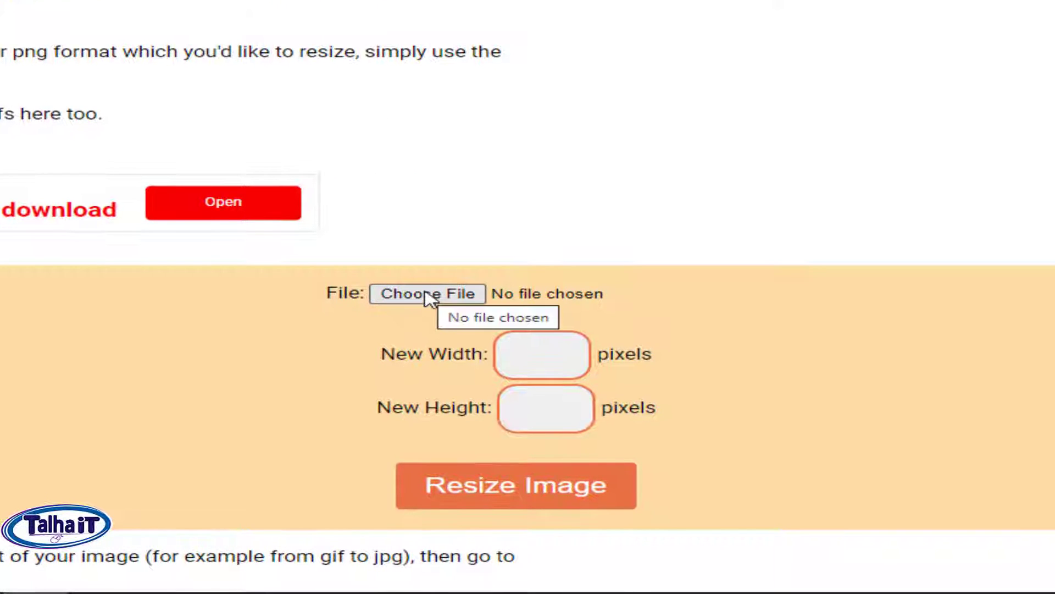
# Step: Choose the portrait JPG from the "oic size" folder on the Desktop as the file to resize
pyautogui.click(413, 295)
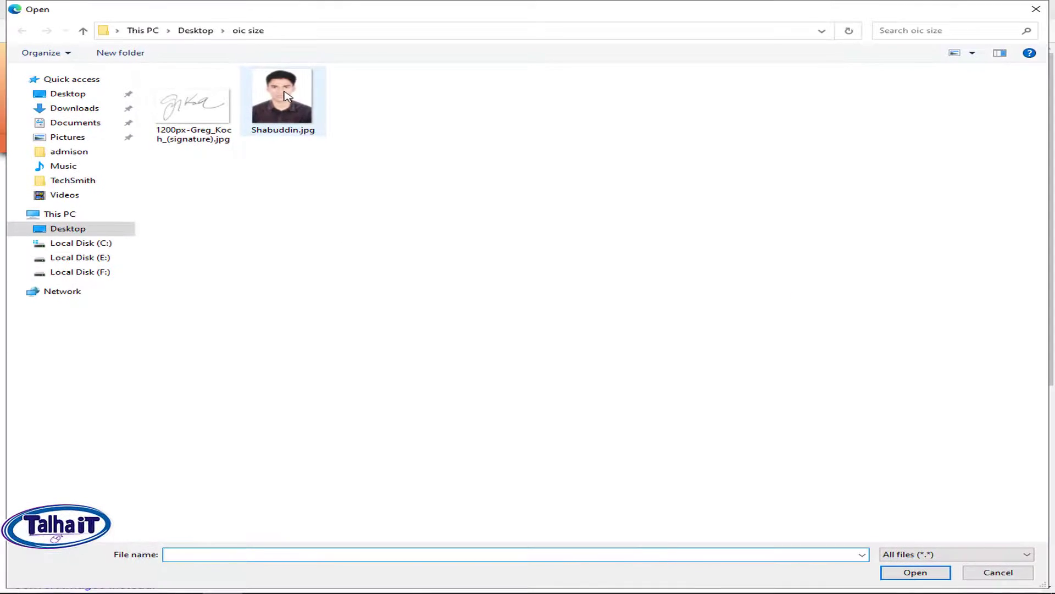
pyautogui.click(290, 96)
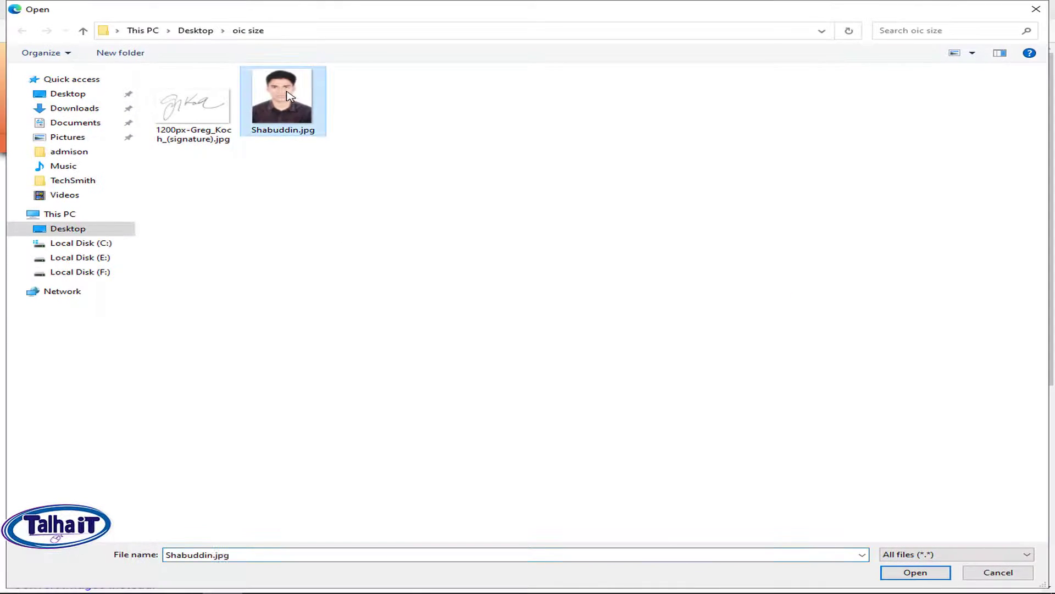
pyautogui.click(69, 96)
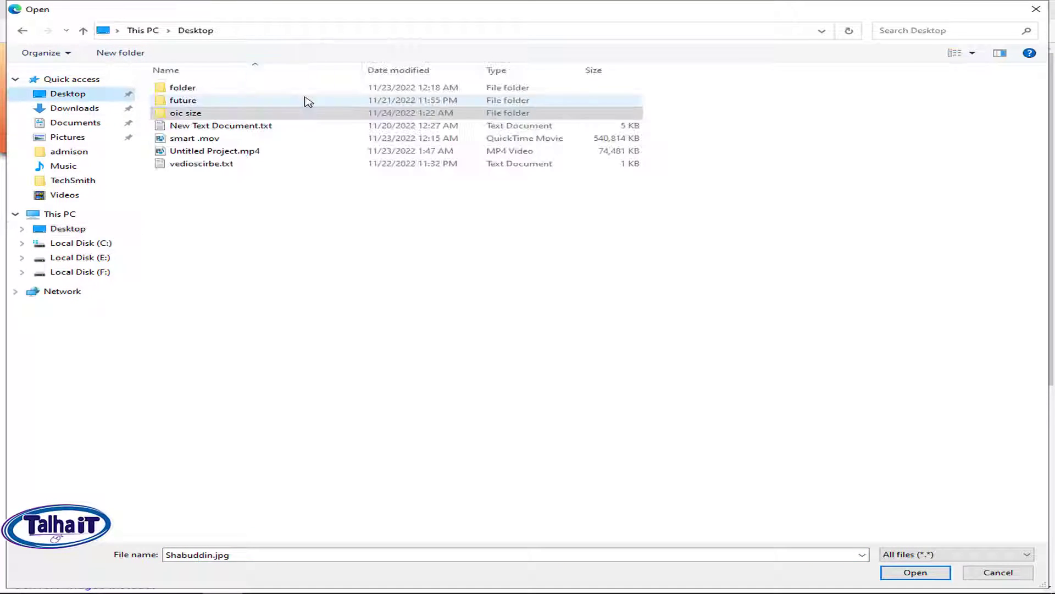
pyautogui.doubleClick(201, 113)
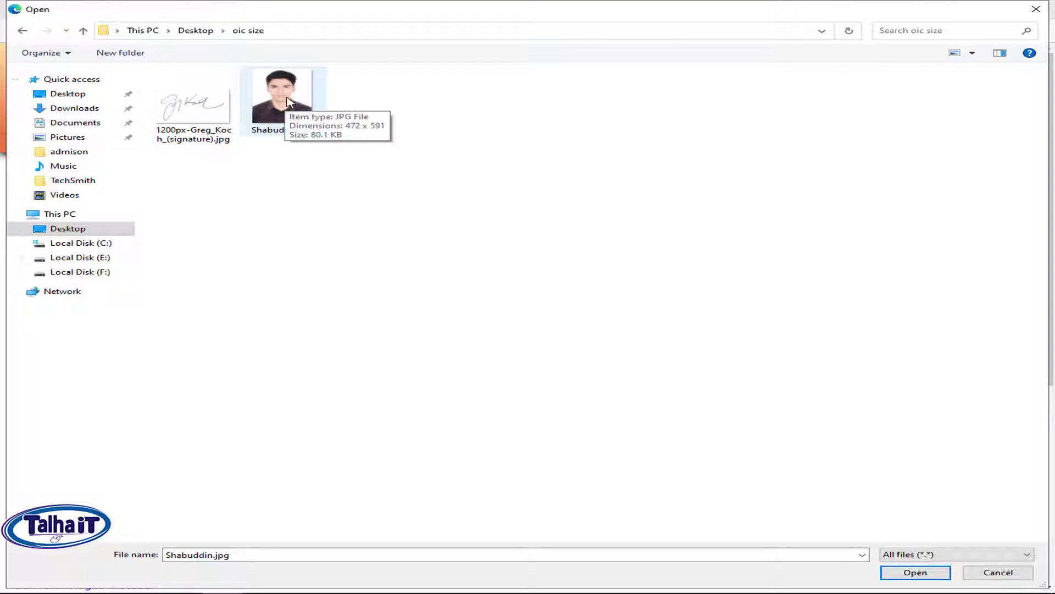
pyautogui.doubleClick(289, 102)
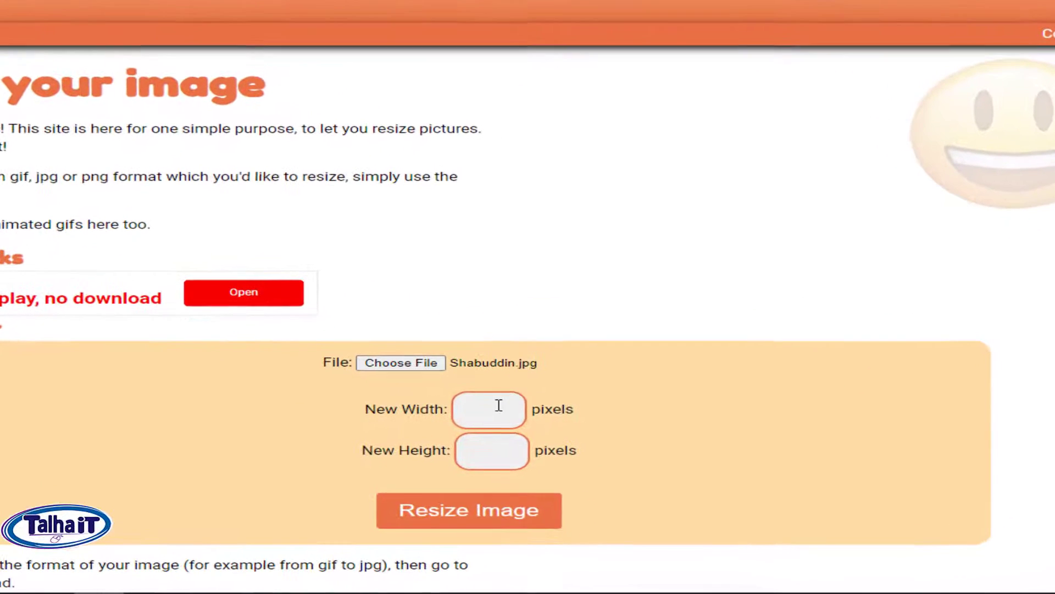
# Step: Resize the portrait to a new width and height of 300 pixels each, and download the result
pyautogui.click(492, 403)
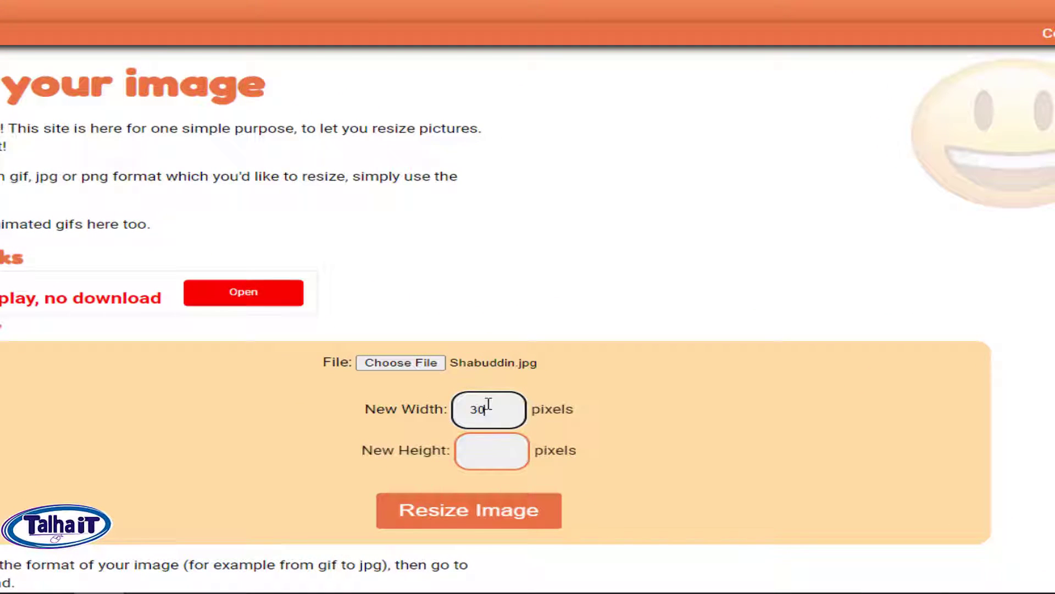
pyautogui.press('Tab')
pyautogui.write('3')
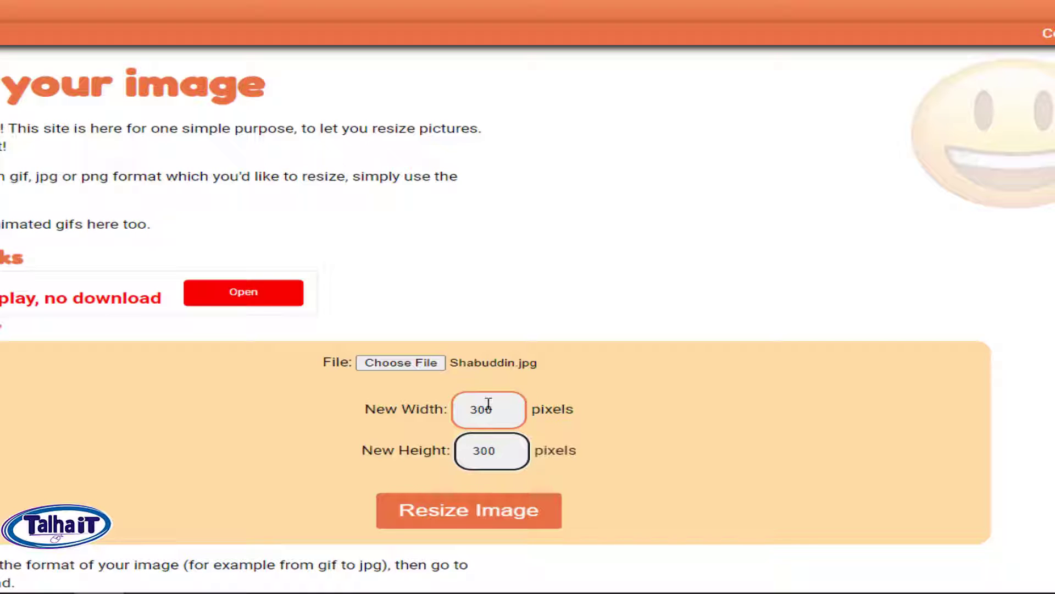
pyautogui.click(516, 523)
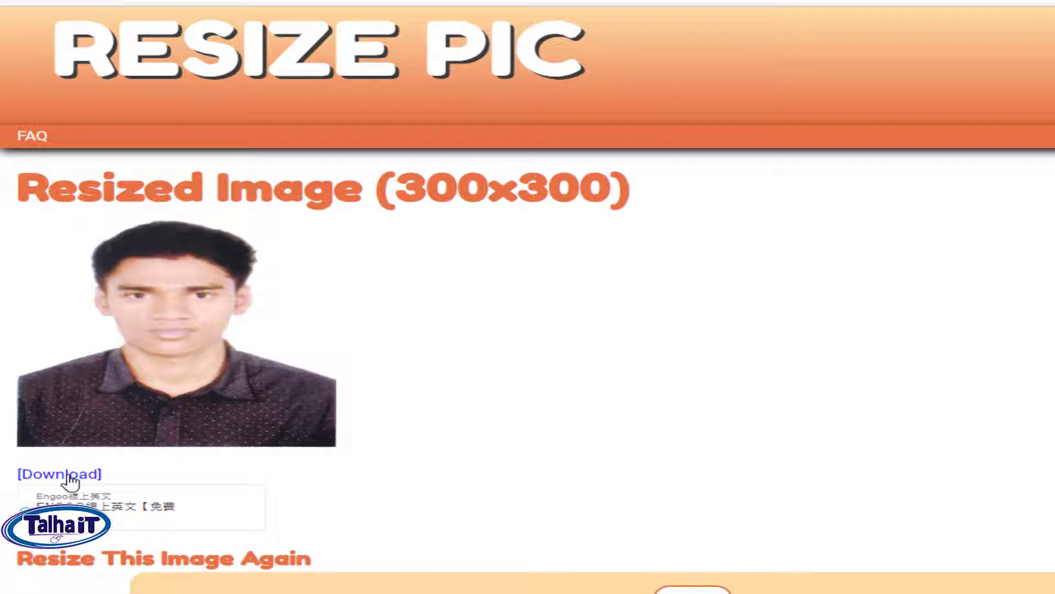
pyautogui.click(68, 475)
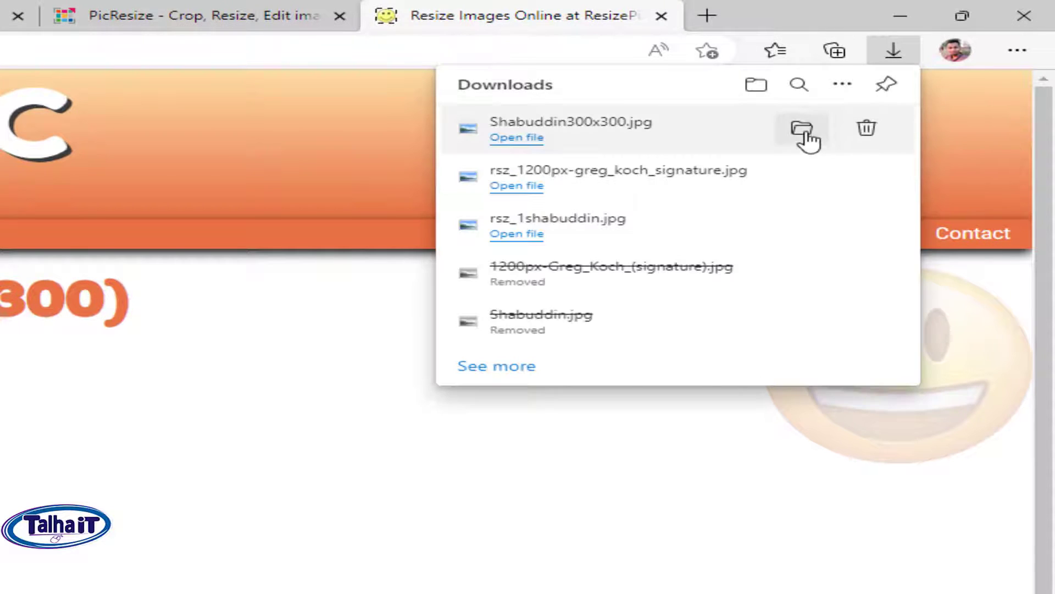
# Step: Show the portrait downloaded from Resize Pic in its folder and check its file size and pixel dimensions in its properties
pyautogui.click(803, 132)
pyautogui.rightClick(308, 121)
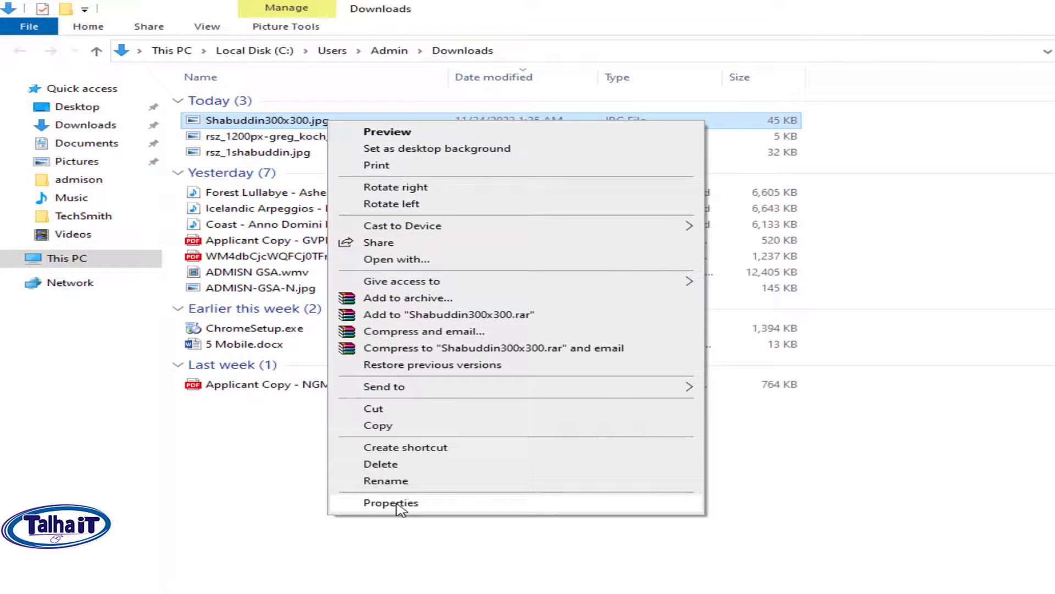
pyautogui.click(400, 504)
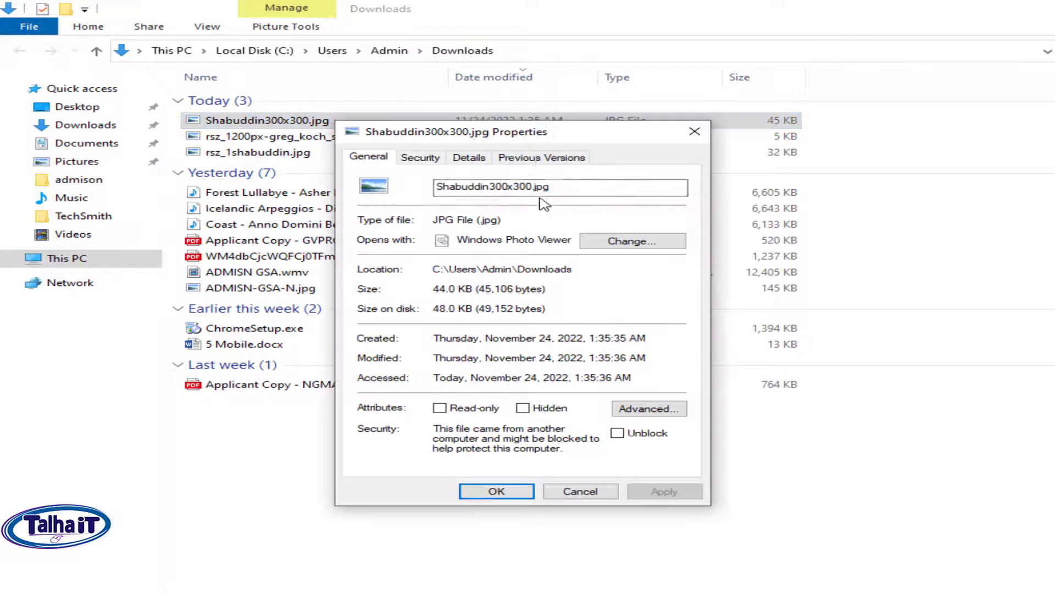
pyautogui.click(470, 157)
pyautogui.scroll(-1, 566, 388)
pyautogui.scroll(-2, 550, 379)
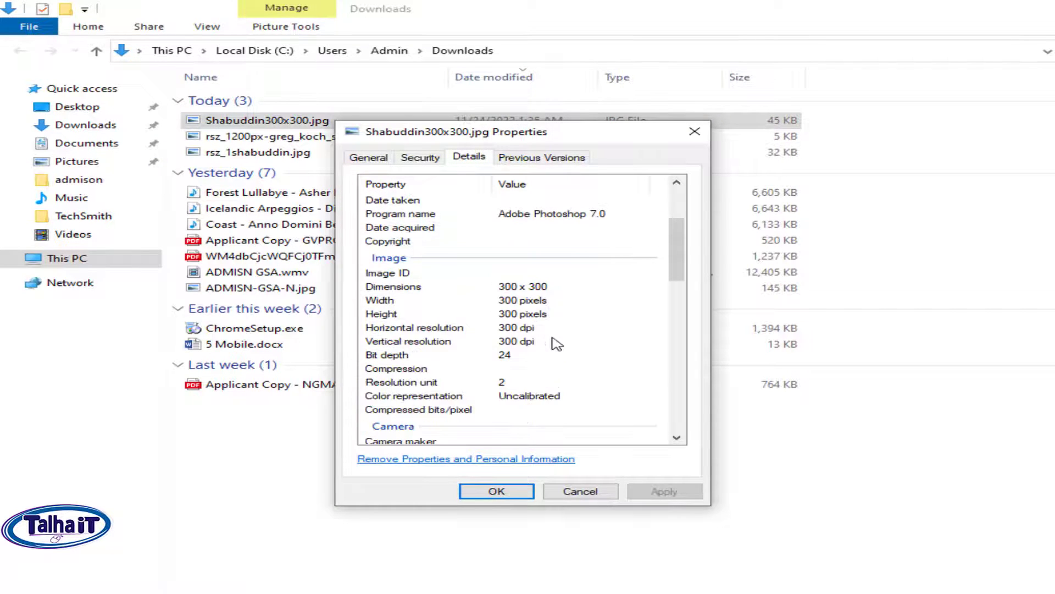
pyautogui.scroll(1, 556, 354)
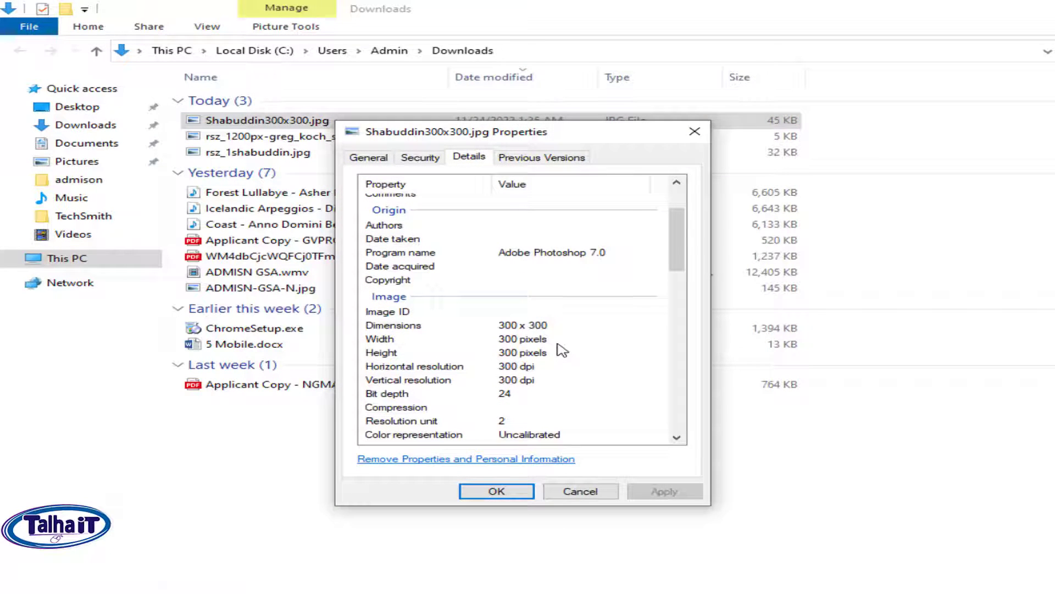
pyautogui.click(505, 494)
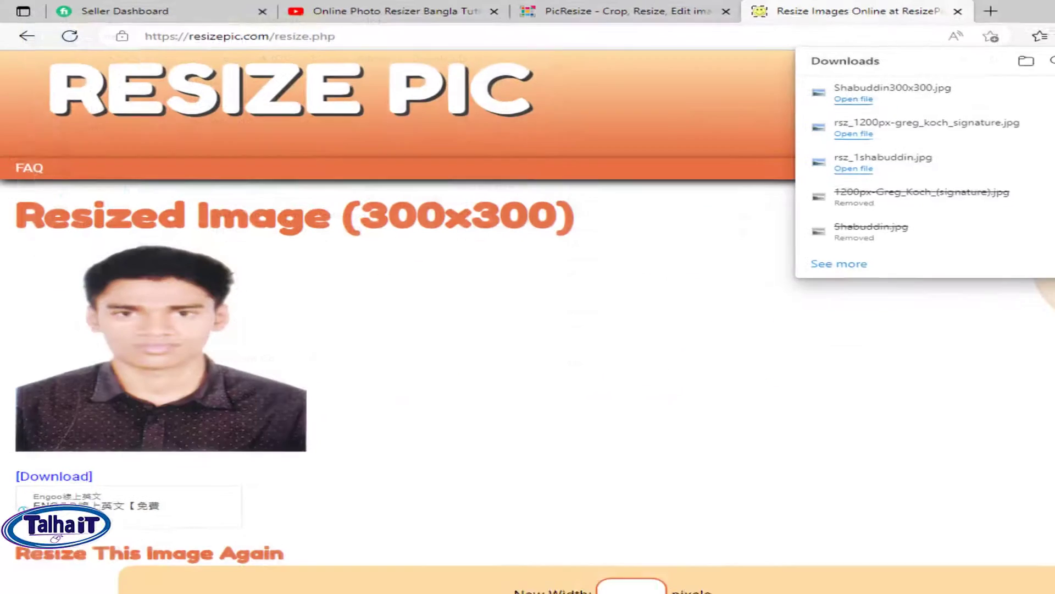